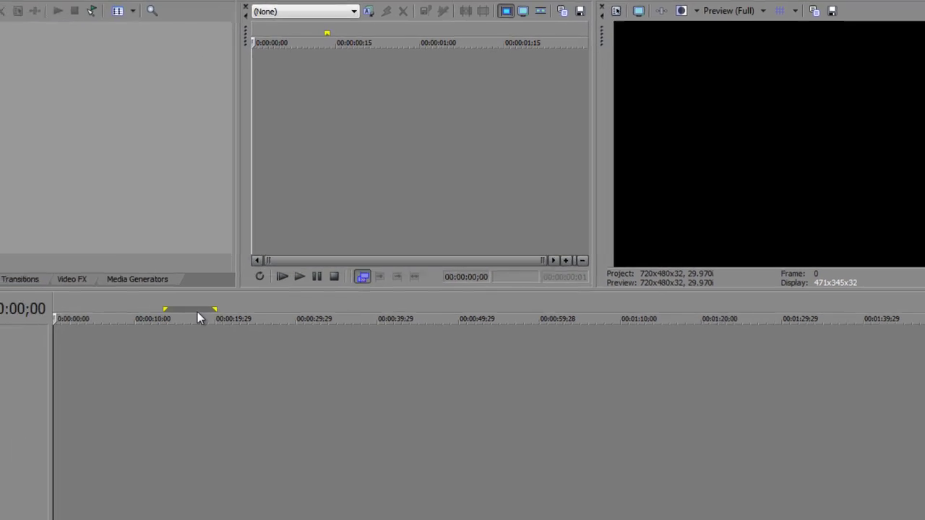
{"action": "left_click_drag", "start_coordinate": [293, 296], "coordinate": [128, 293]}
{"action": "left_click_drag", "start_coordinate": [291, 294], "coordinate": [188, 294]}
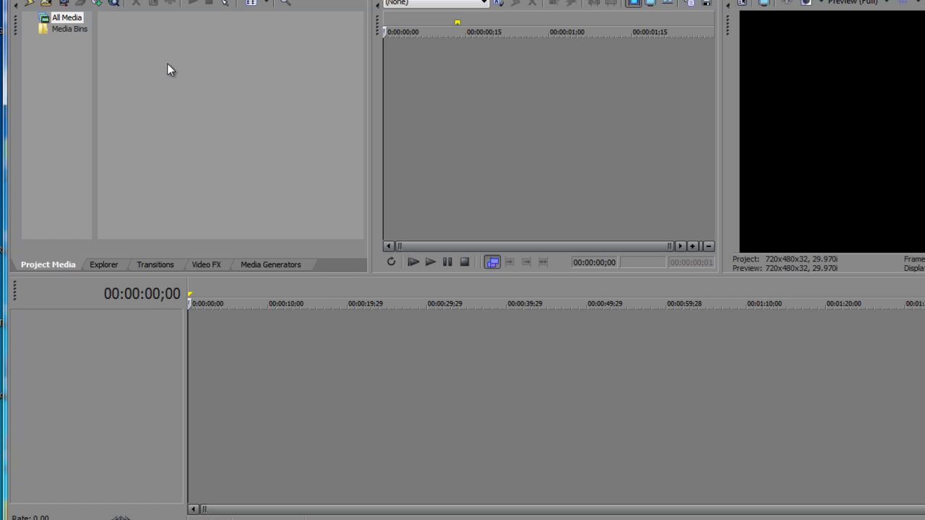
Step: Import the Adrenaline audio file from the Beats (20) folder into the project media
{"action": "left_click", "coordinate": [45, 3]}
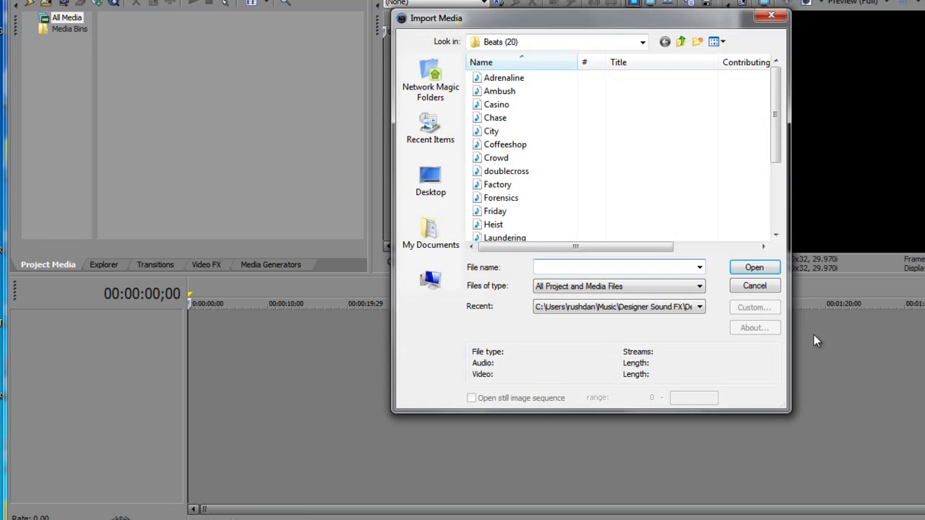
{"action": "left_click_drag", "start_coordinate": [781, 121], "coordinate": [779, 90]}
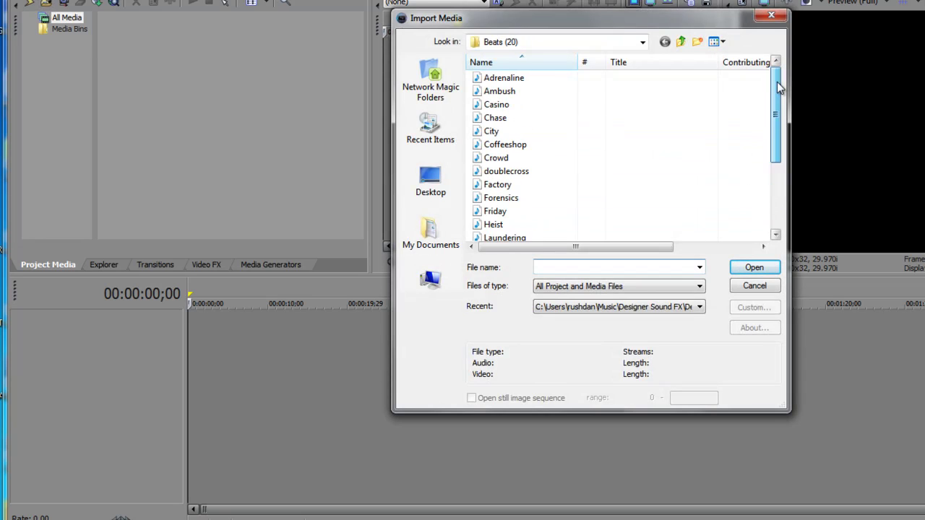
{"action": "left_click", "coordinate": [502, 144]}
{"action": "left_click", "coordinate": [497, 157]}
{"action": "left_click", "coordinate": [499, 91]}
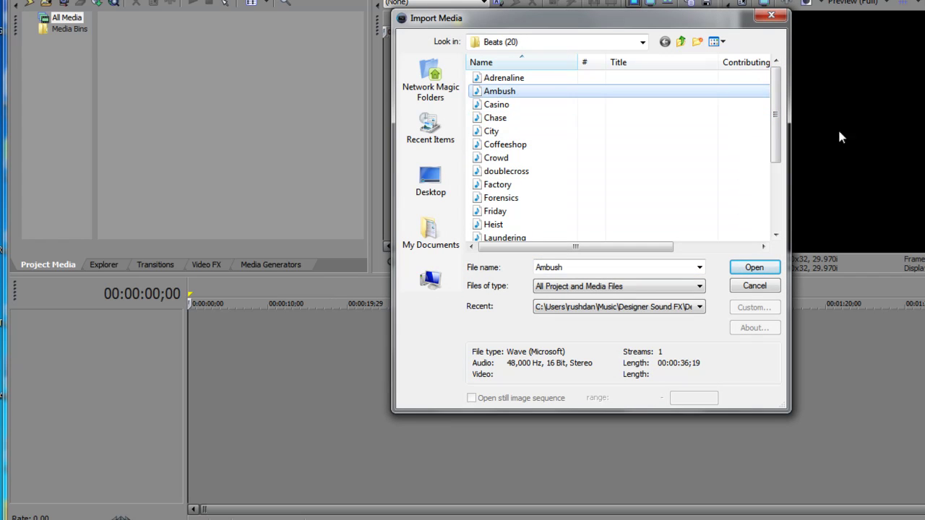
{"action": "left_click_drag", "start_coordinate": [784, 129], "coordinate": [779, 194]}
{"action": "left_click", "coordinate": [506, 201]}
{"action": "left_click", "coordinate": [512, 144]}
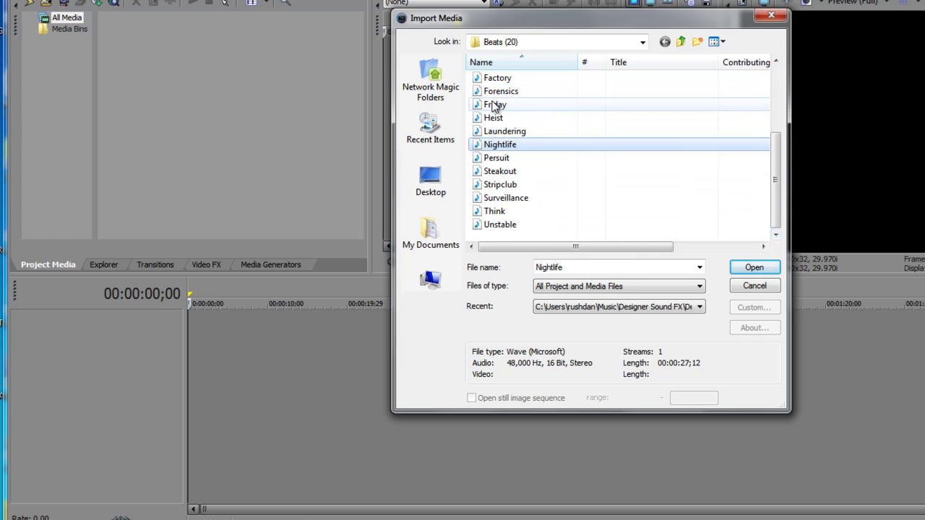
{"action": "left_click_drag", "start_coordinate": [776, 144], "coordinate": [775, 51]}
{"action": "left_click", "coordinate": [510, 91]}
{"action": "left_click", "coordinate": [510, 105]}
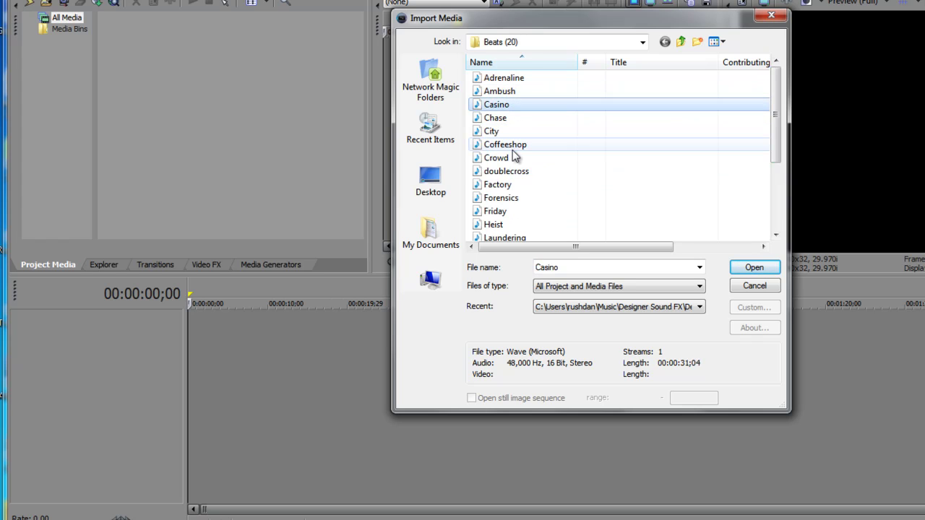
{"action": "left_click", "coordinate": [516, 91]}
{"action": "left_click", "coordinate": [514, 78]}
{"action": "left_click", "coordinate": [751, 268]}
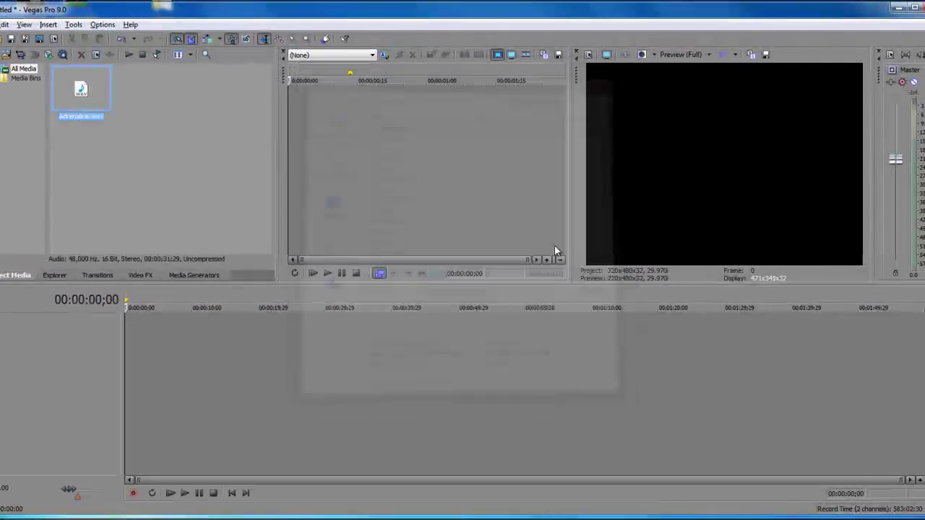
Step: Place Adrenaline.wav on a new audio track at the start of the timeline and play it from the beginning
{"action": "left_click_drag", "start_coordinate": [80, 91], "coordinate": [135, 334]}
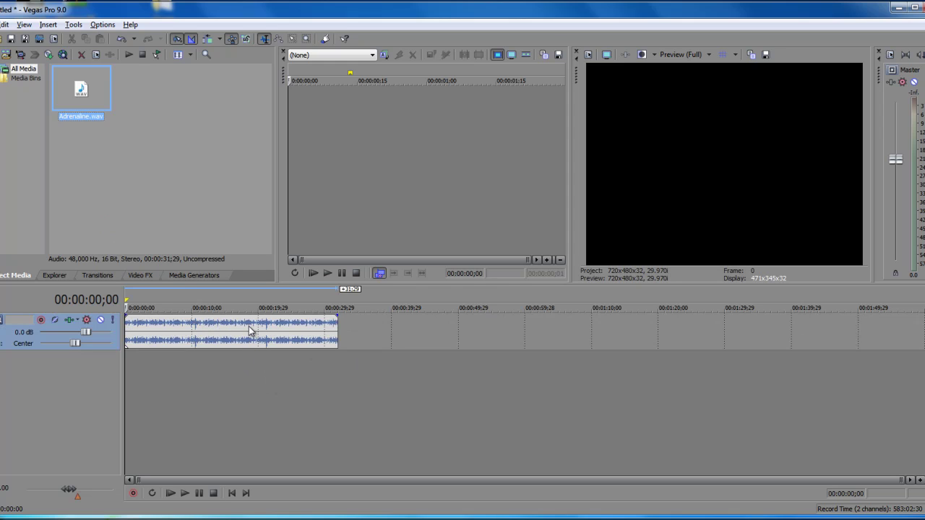
{"action": "left_click", "coordinate": [283, 332]}
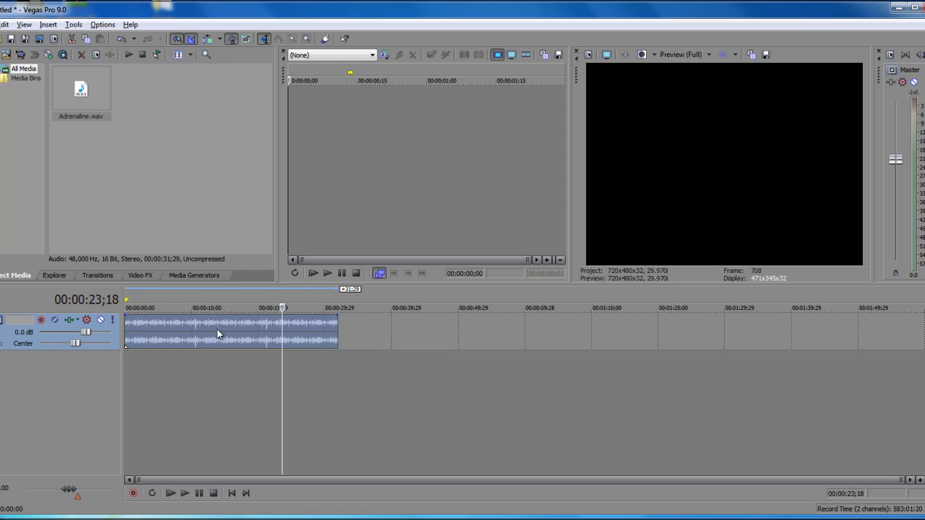
{"action": "left_click", "coordinate": [240, 392]}
{"action": "left_click_drag", "start_coordinate": [240, 308], "coordinate": [126, 308]}
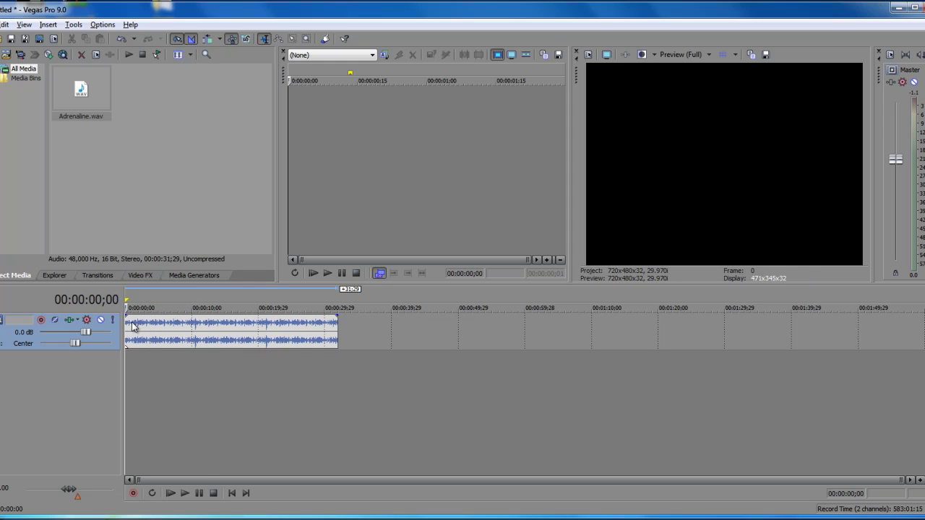
{"action": "key", "text": "space"}
{"action": "key", "text": "space"}
Step: Add a second Adrenaline.wav clip directly against the end of the first and lower the track volume to -15.3 dB
{"action": "left_click_drag", "start_coordinate": [83, 88], "coordinate": [352, 333]}
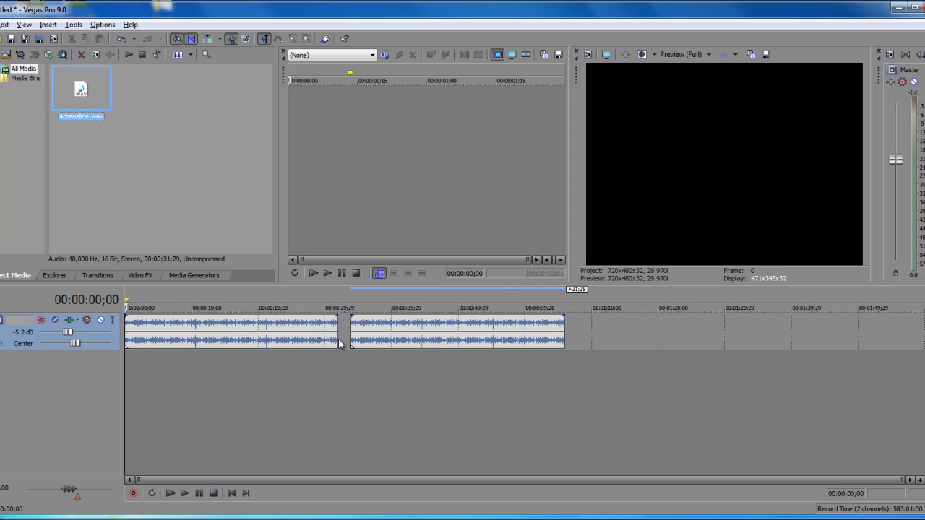
{"action": "mouse_move", "coordinate": [412, 340]}
{"action": "left_mouse_down"}
{"action": "mouse_move", "coordinate": [513, 335]}
{"action": "mouse_move", "coordinate": [430, 341]}
{"action": "left_mouse_up"}
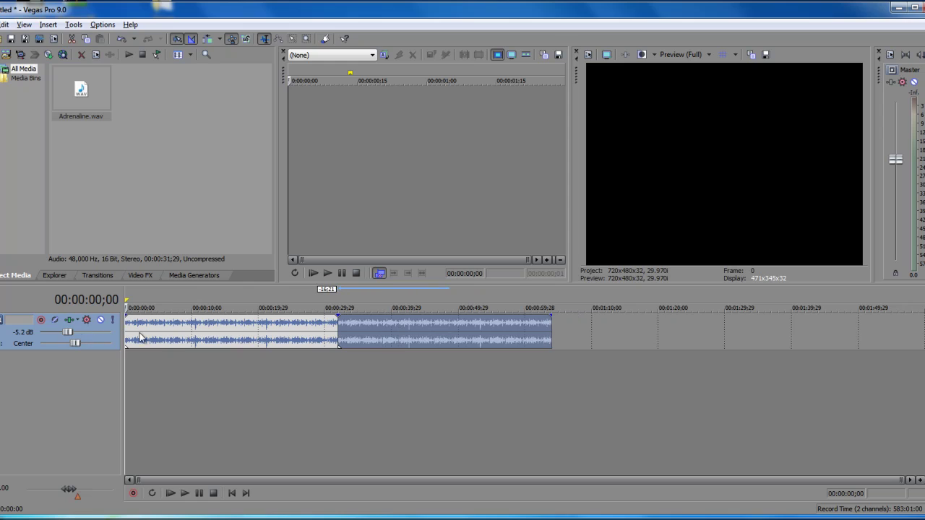
{"action": "left_click_drag", "start_coordinate": [64, 331], "coordinate": [56, 331]}
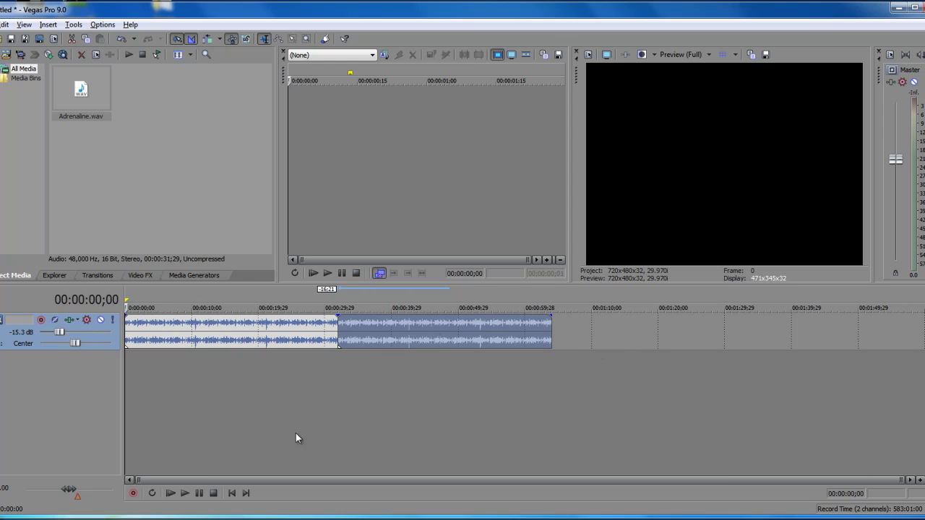
Step: Shift the second clip about 47 seconds further along the timeline and play part of it
{"action": "left_click_drag", "start_coordinate": [529, 345], "coordinate": [843, 338]}
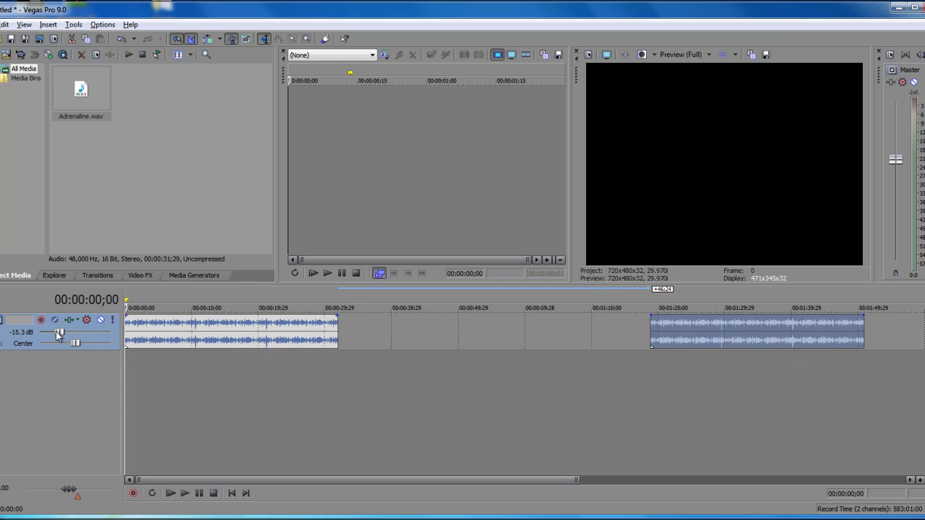
{"action": "left_click", "coordinate": [703, 324]}
{"action": "key", "text": "Return"}
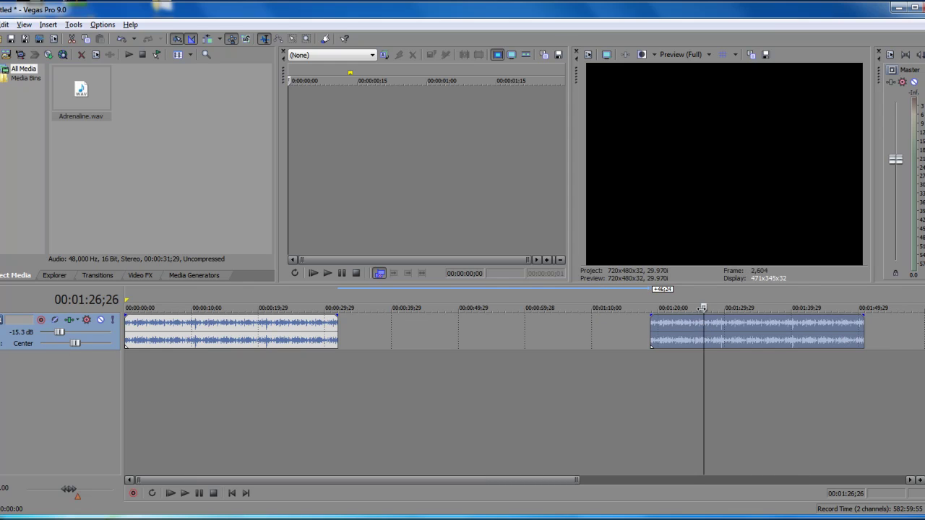
{"action": "key", "text": "Return"}
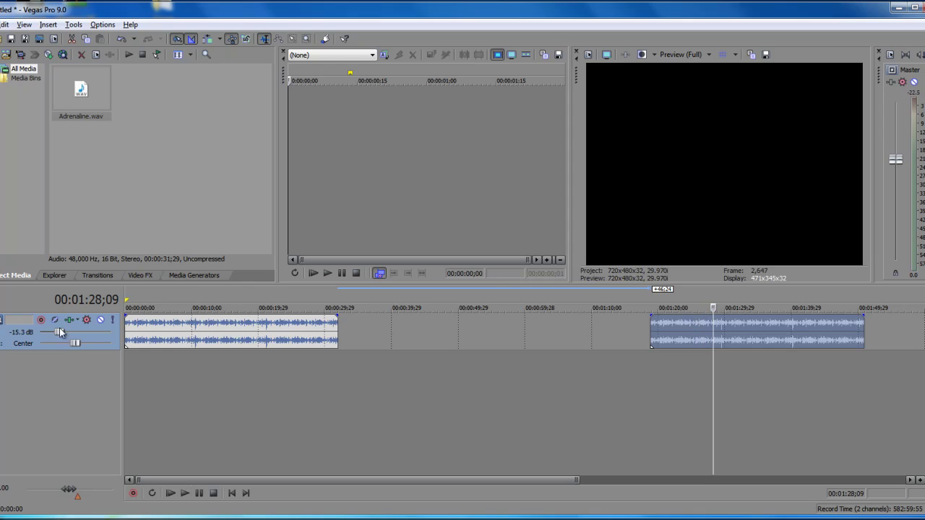
Step: Reset the audio track's volume to 0.0 dB and its pan to Center
{"action": "mouse_move", "coordinate": [72, 334]}
{"action": "left_mouse_down"}
{"action": "mouse_move", "coordinate": [86, 335]}
{"action": "mouse_move", "coordinate": [44, 334]}
{"action": "mouse_move", "coordinate": [63, 333]}
{"action": "left_mouse_up"}
{"action": "double_click", "coordinate": [61, 332]}
{"action": "mouse_move", "coordinate": [75, 343]}
{"action": "left_mouse_down"}
{"action": "mouse_move", "coordinate": [84, 346]}
{"action": "mouse_move", "coordinate": [76, 344]}
{"action": "left_mouse_up"}
{"action": "left_click_drag", "start_coordinate": [76, 344], "coordinate": [81, 344]}
{"action": "double_click", "coordinate": [76, 346]}
Step: Move the second clip back against the end of the first and play the opening of the first clip
{"action": "left_click_drag", "start_coordinate": [730, 335], "coordinate": [415, 321]}
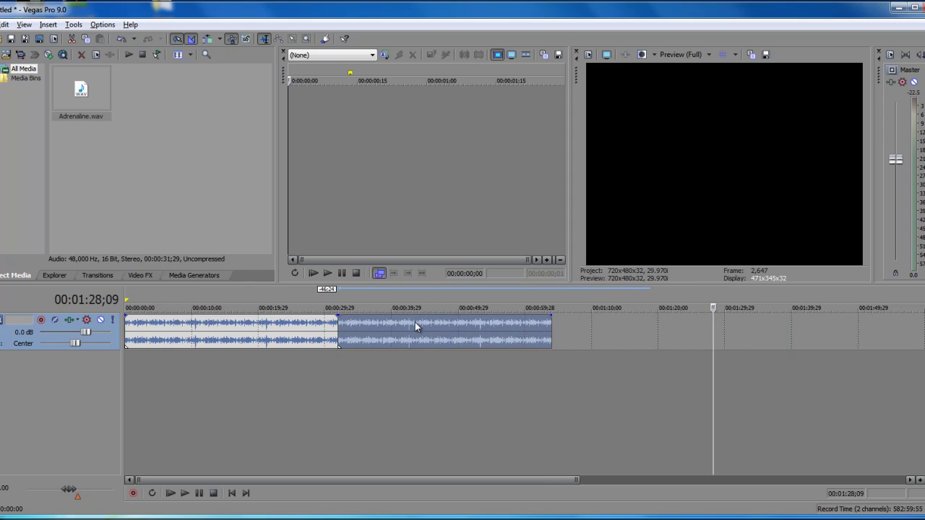
{"action": "left_click", "coordinate": [156, 327]}
{"action": "key", "text": "j"}
{"action": "key", "text": "j"}
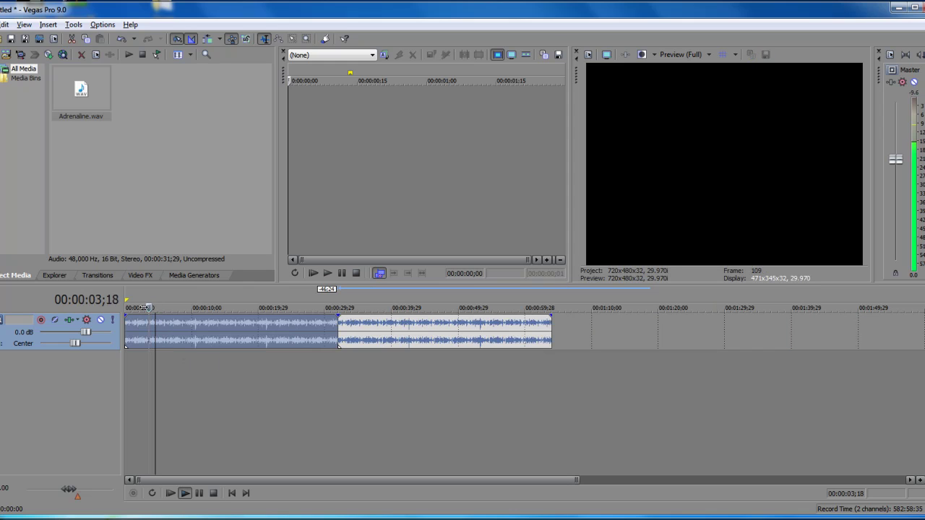
{"action": "mouse_move", "coordinate": [213, 319]}
{"action": "left_mouse_down"}
{"action": "mouse_move", "coordinate": [232, 323]}
{"action": "mouse_move", "coordinate": [201, 325]}
{"action": "left_mouse_up"}
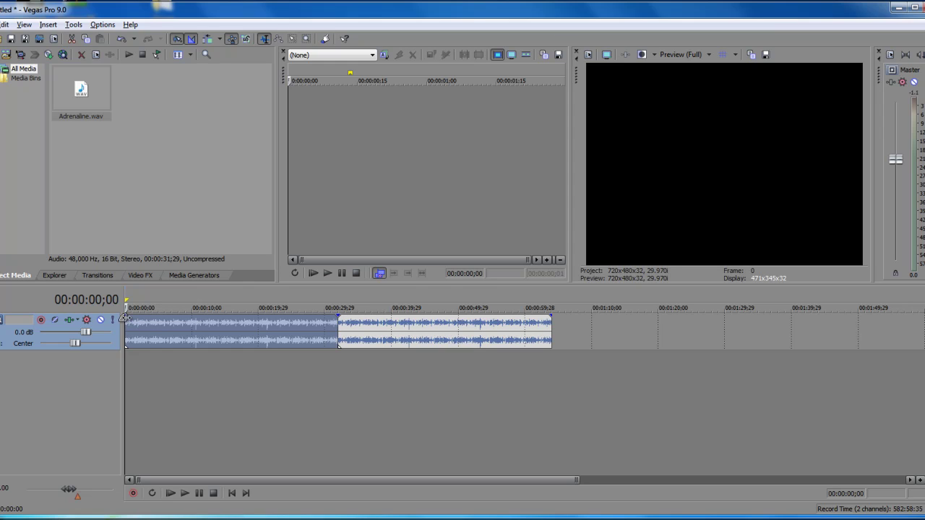
Step: Add a fade-in of about 3 seconds to the start of the first clip and increase the track's height
{"action": "mouse_move", "coordinate": [129, 317]}
{"action": "left_mouse_down"}
{"action": "mouse_move", "coordinate": [217, 318]}
{"action": "mouse_move", "coordinate": [145, 318]}
{"action": "left_mouse_up"}
{"action": "scroll", "coordinate": [162, 374], "scroll_direction": "up", "scroll_amount": 2}
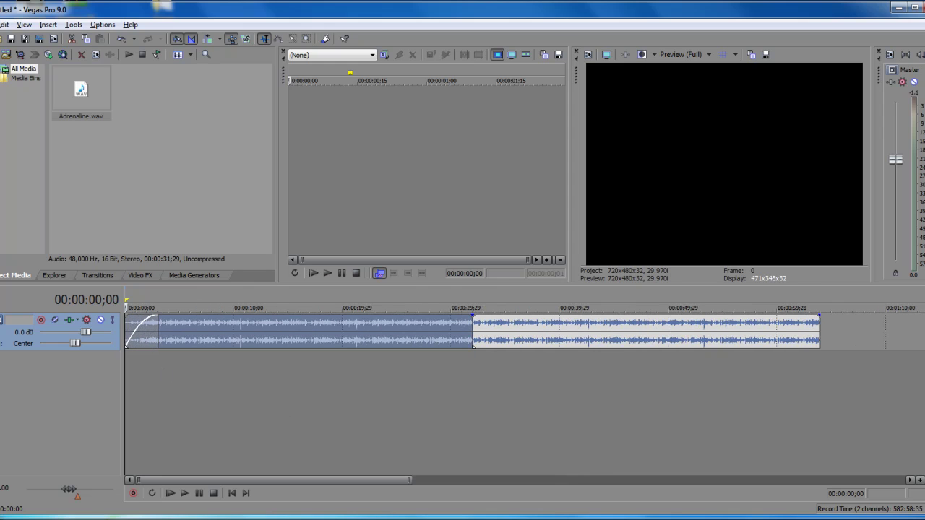
{"action": "left_click_drag", "start_coordinate": [58, 350], "coordinate": [58, 444]}
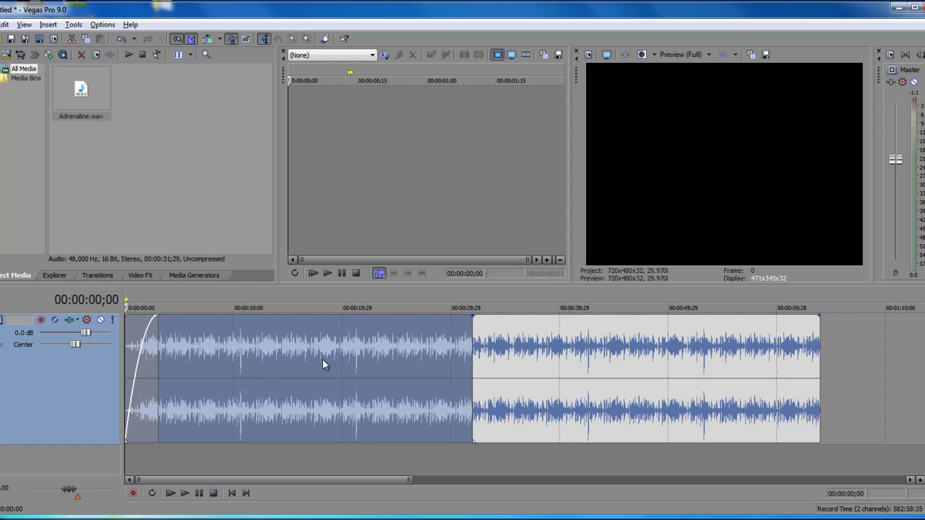
Step: Try a fade-out of about 5 seconds at the end of the second clip and remove it
{"action": "left_click_drag", "start_coordinate": [816, 319], "coordinate": [764, 322]}
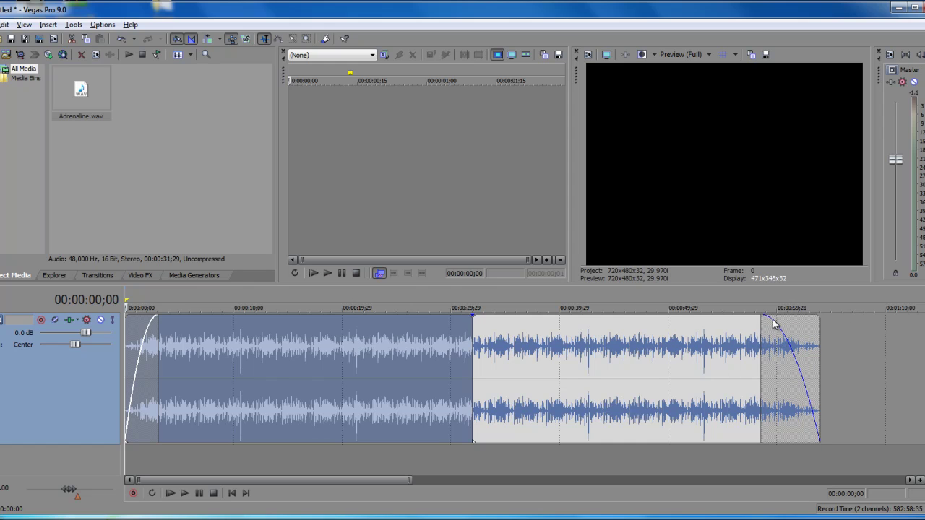
{"action": "left_click_drag", "start_coordinate": [763, 317], "coordinate": [824, 356]}
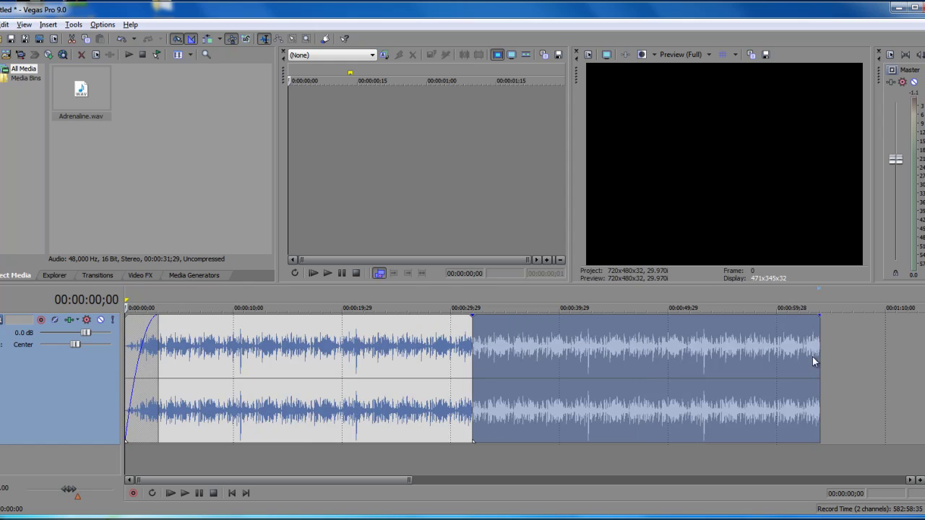
{"action": "left_click", "coordinate": [866, 346]}
Step: Lengthen the first clip's fade-in to about 4 seconds and play back the faded start
{"action": "left_click_drag", "start_coordinate": [154, 340], "coordinate": [166, 341]}
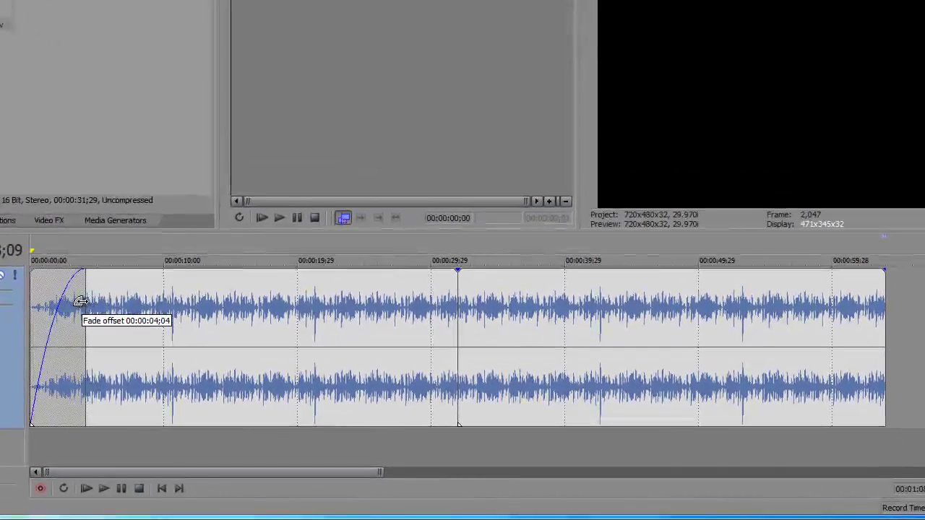
{"action": "mouse_move", "coordinate": [80, 301]}
{"action": "left_mouse_down"}
{"action": "mouse_move", "coordinate": [68, 299]}
{"action": "mouse_move", "coordinate": [83, 304]}
{"action": "mouse_move", "coordinate": [82, 295]}
{"action": "left_mouse_up"}
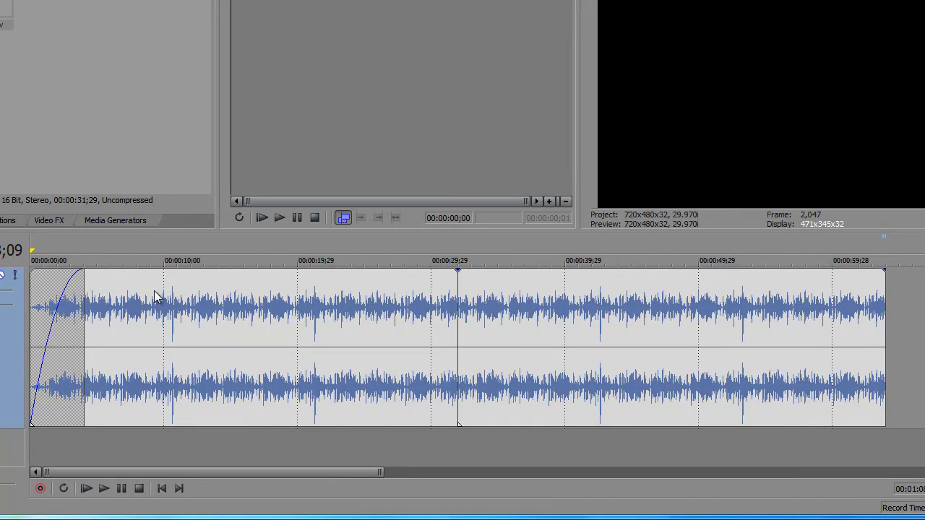
{"action": "left_click", "coordinate": [167, 302]}
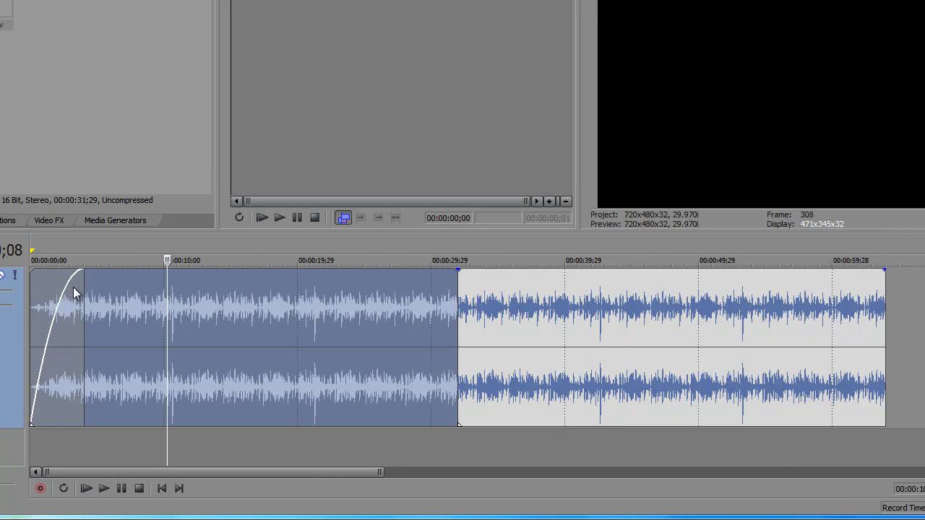
{"action": "left_click_drag", "start_coordinate": [160, 259], "coordinate": [119, 259]}
{"action": "left_click", "coordinate": [86, 489]}
{"action": "left_click", "coordinate": [121, 488]}
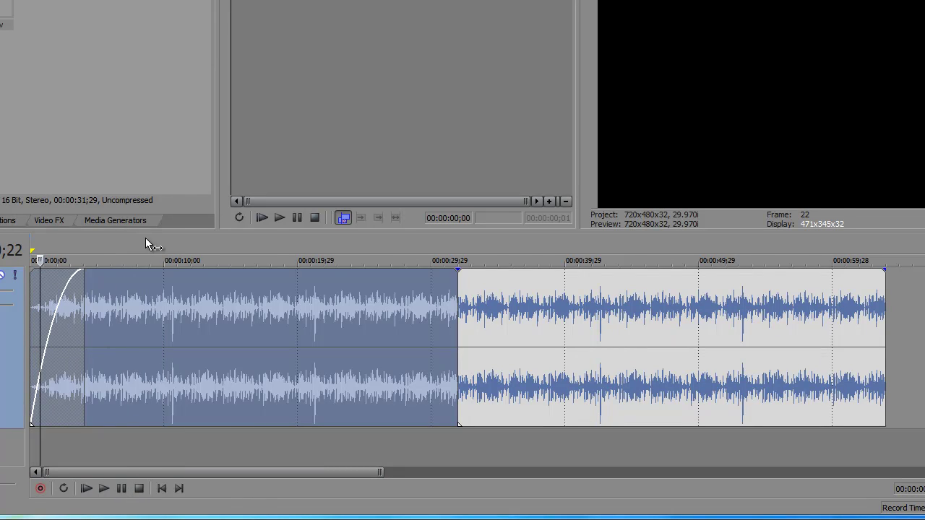
Step: Enlarge the area above the timeline and select the first clip at about 10 seconds
{"action": "left_click_drag", "start_coordinate": [153, 230], "coordinate": [170, 265]}
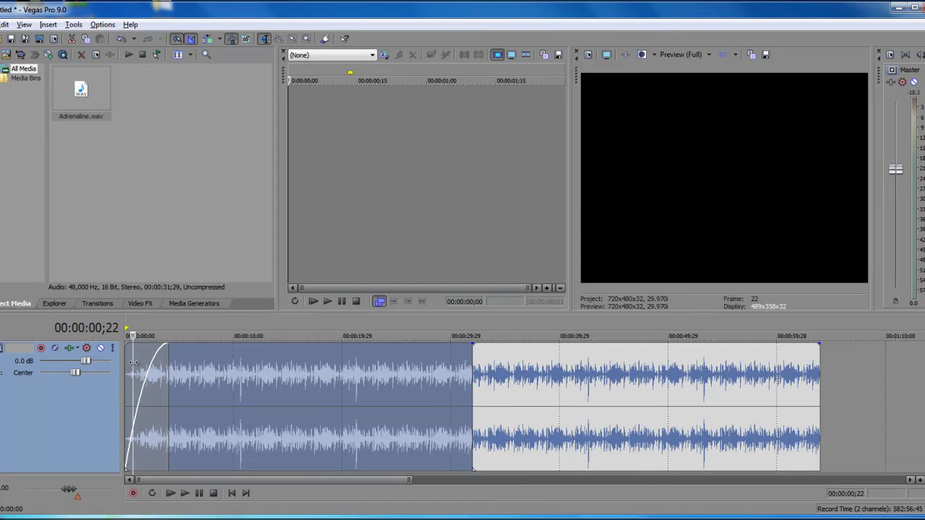
{"action": "left_click", "coordinate": [578, 396]}
{"action": "left_click", "coordinate": [286, 375]}
{"action": "left_click", "coordinate": [625, 376]}
{"action": "left_click", "coordinate": [239, 354]}
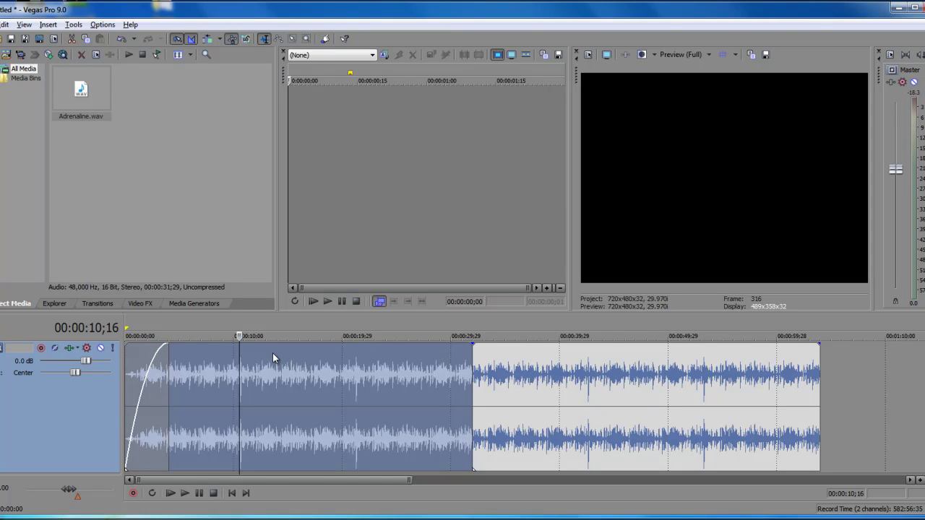
Step: Show the audio track's volume envelope and raise its line above the middle of the track
{"action": "key", "text": "v"}
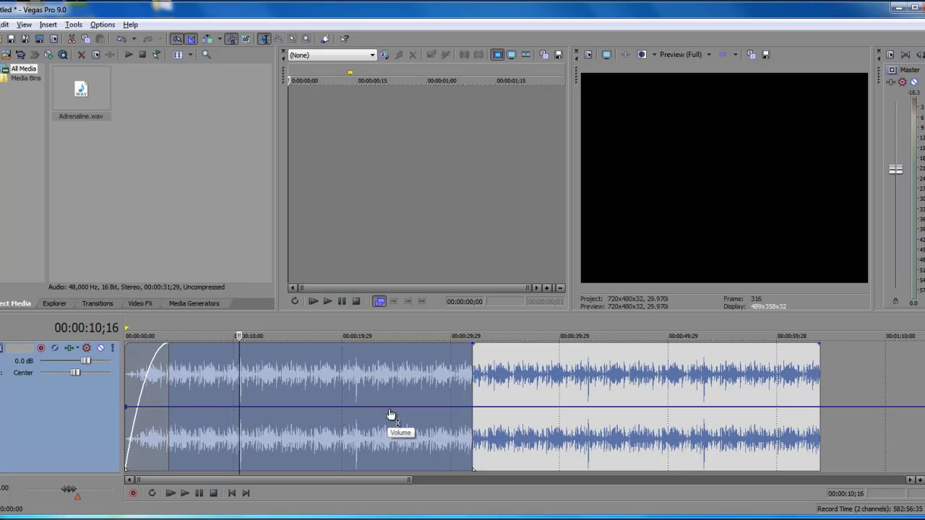
{"action": "key", "text": "v"}
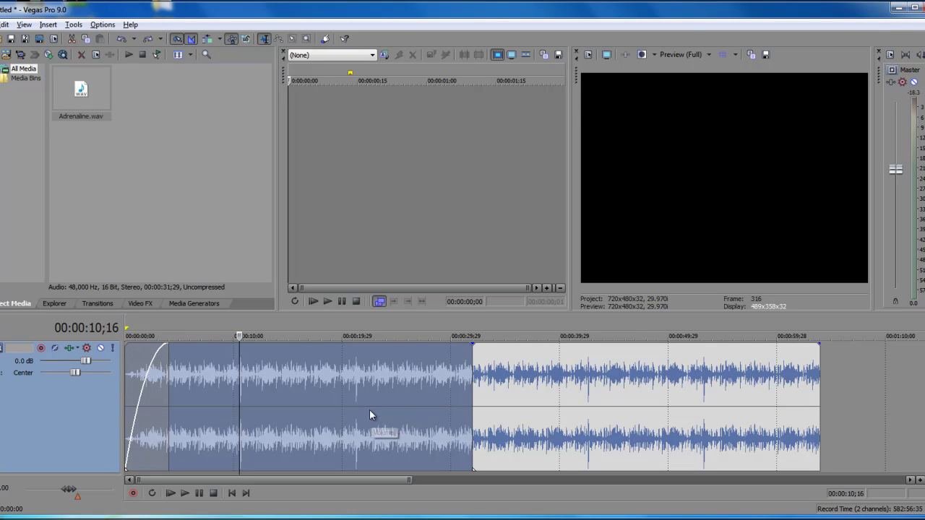
{"action": "key", "text": "v"}
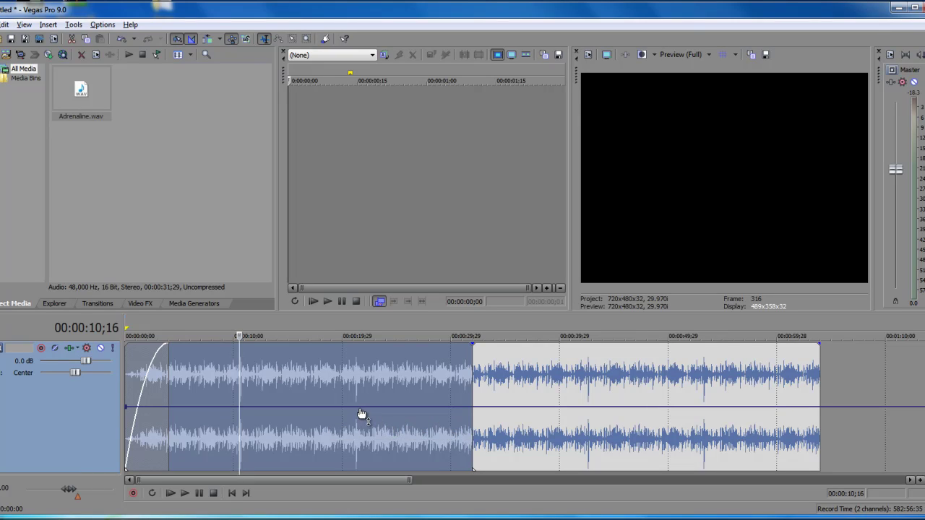
{"action": "left_click_drag", "start_coordinate": [366, 408], "coordinate": [366, 374]}
{"action": "left_click", "coordinate": [357, 358]}
{"action": "left_click", "coordinate": [355, 395]}
{"action": "left_click_drag", "start_coordinate": [326, 371], "coordinate": [450, 386]}
Step: Play sections of the second and first clips to hear the effect of the raised volume envelope
{"action": "left_click", "coordinate": [413, 376]}
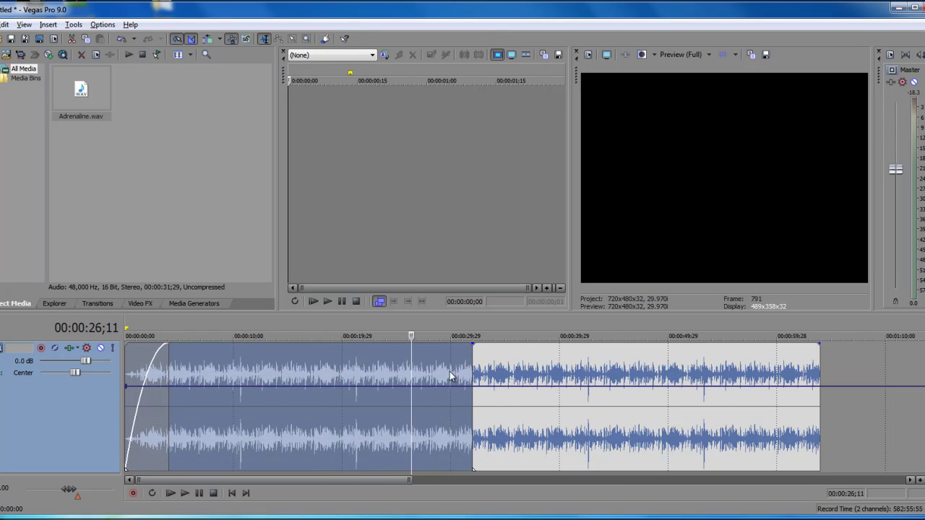
{"action": "left_click", "coordinate": [524, 374]}
{"action": "key", "text": "space"}
{"action": "left_click", "coordinate": [400, 374]}
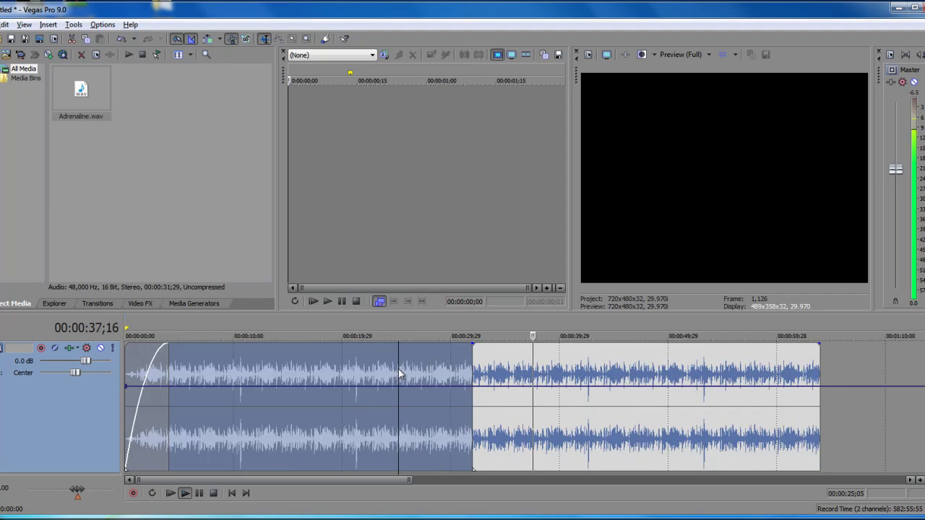
{"action": "key", "text": "space"}
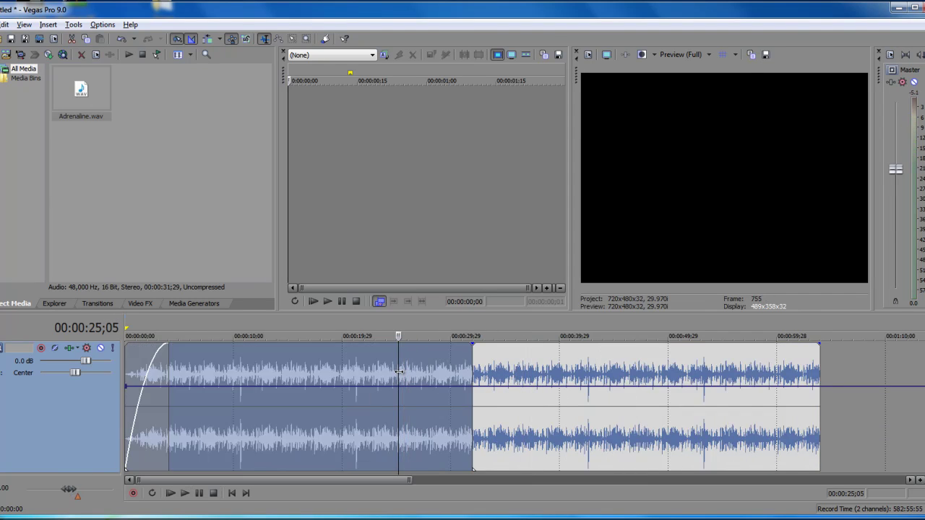
Step: Raise the track's volume envelope line further above its current level and select the first clip at about 23 seconds
{"action": "left_click_drag", "start_coordinate": [390, 396], "coordinate": [399, 370]}
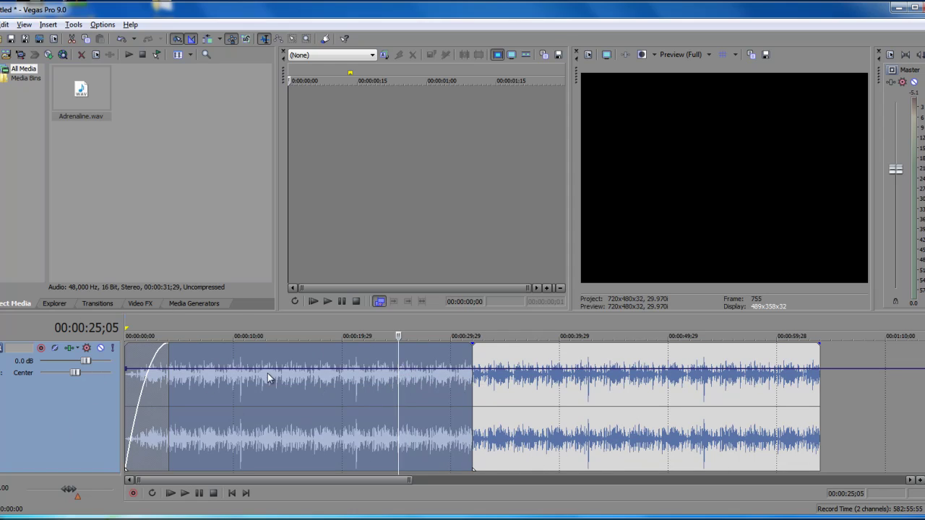
{"action": "left_click", "coordinate": [549, 351]}
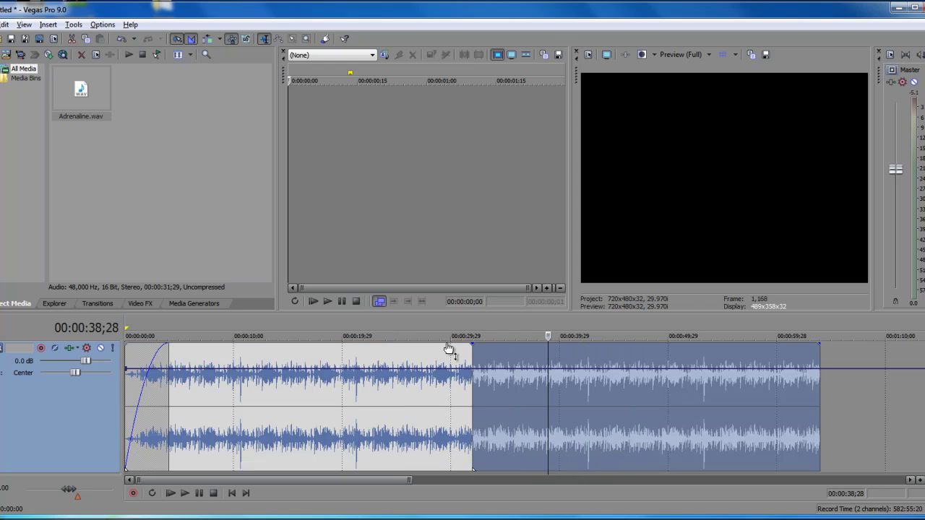
{"action": "left_click", "coordinate": [405, 359]}
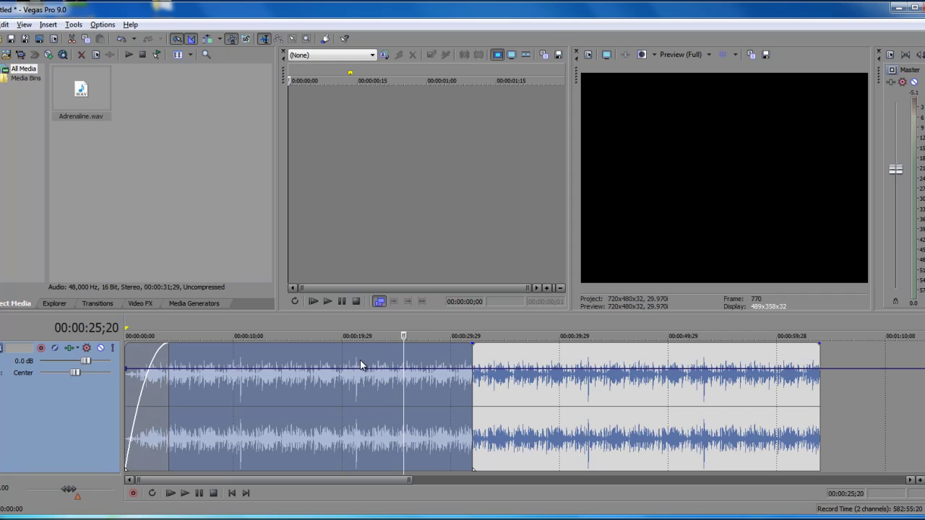
{"action": "left_click", "coordinate": [373, 361]}
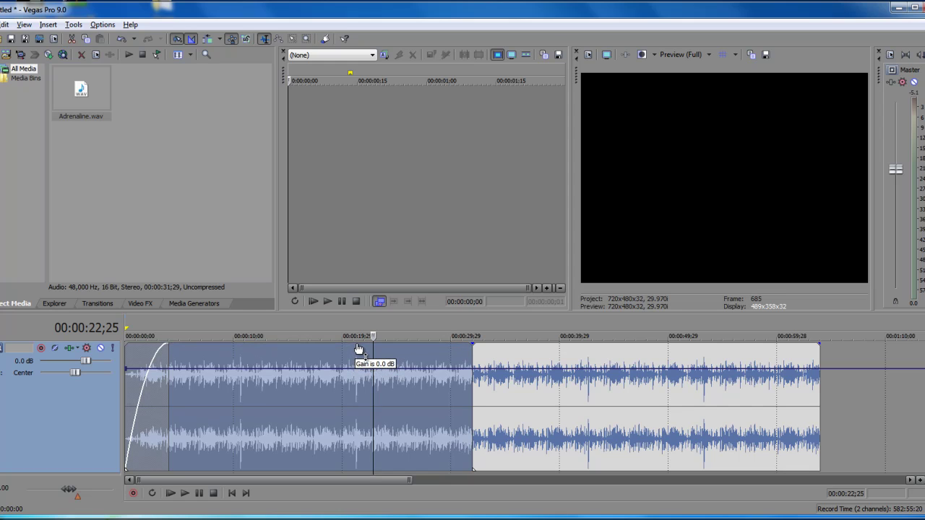
{"action": "mouse_move", "coordinate": [359, 348]}
{"action": "left_mouse_down"}
{"action": "mouse_move", "coordinate": [344, 381]}
{"action": "mouse_move", "coordinate": [341, 495]}
{"action": "mouse_move", "coordinate": [341, 382]}
{"action": "mouse_move", "coordinate": [341, 399]}
{"action": "mouse_move", "coordinate": [352, 337]}
{"action": "left_mouse_up"}
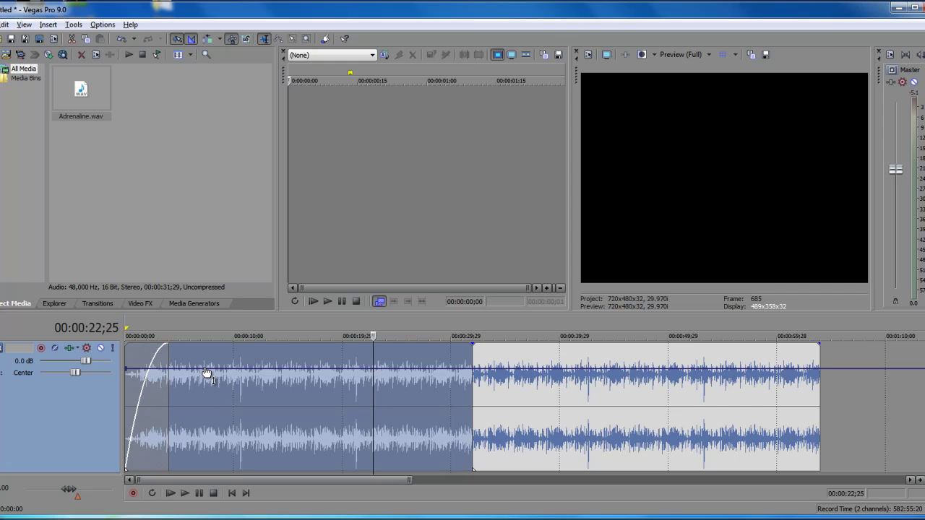
Step: Add volume envelope points at about 6 and 10 seconds, and lower the second one to create a gradual volume drop
{"action": "left_click", "coordinate": [193, 372]}
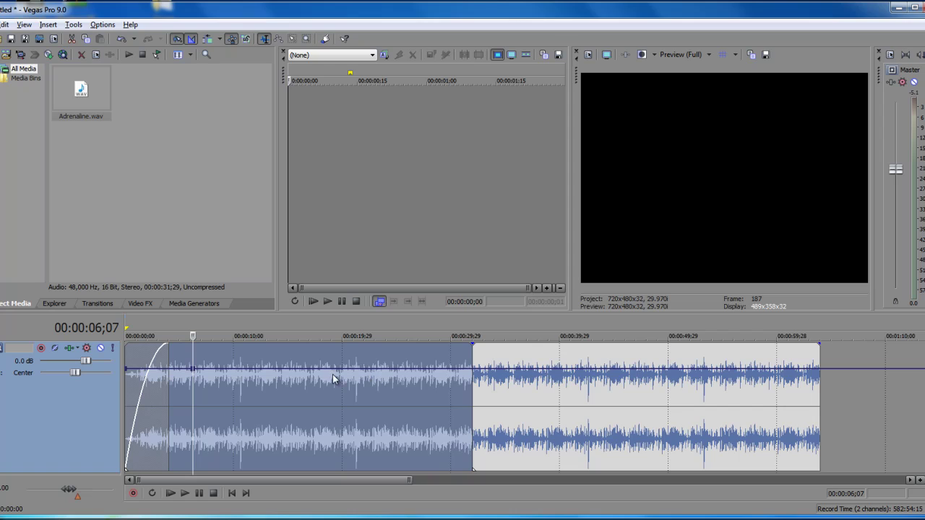
{"action": "key", "text": "v"}
{"action": "key", "text": "v"}
{"action": "key", "text": "v"}
{"action": "key", "text": "v"}
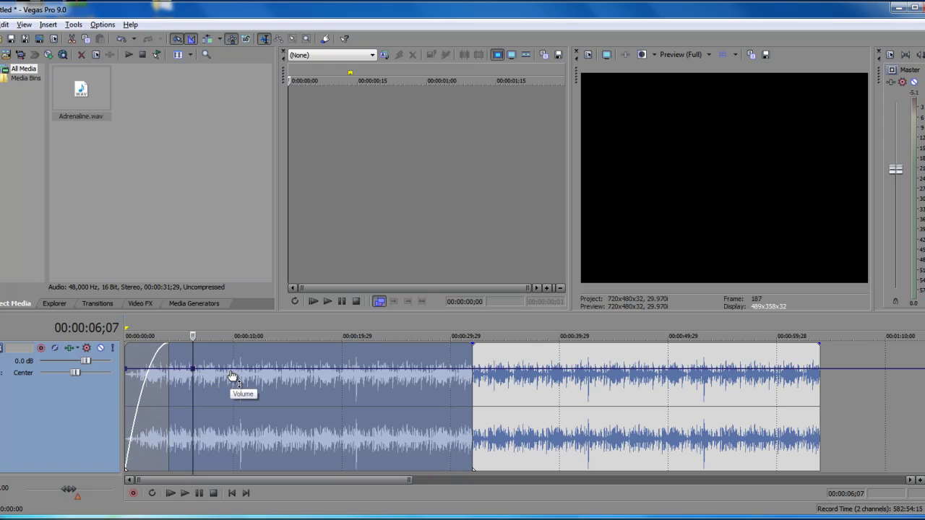
{"action": "double_click", "coordinate": [233, 370]}
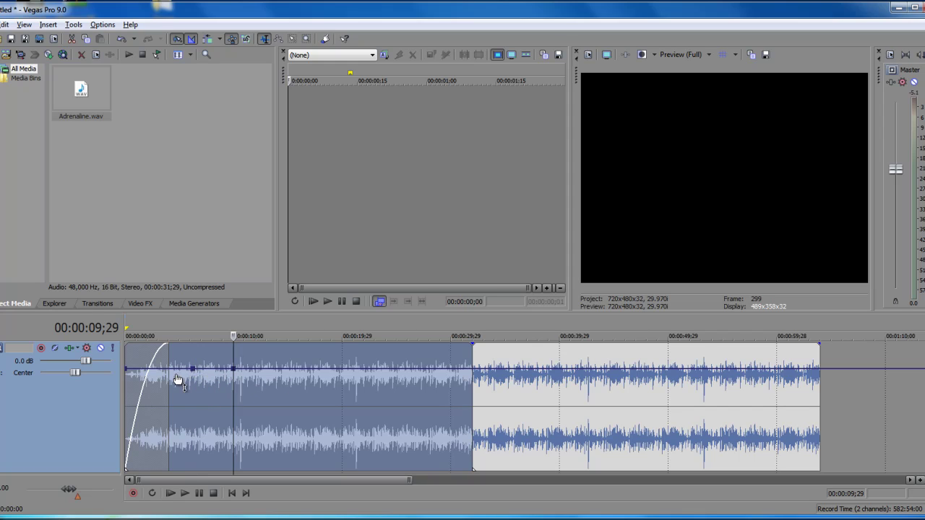
{"action": "left_click_drag", "start_coordinate": [232, 370], "coordinate": [233, 395]}
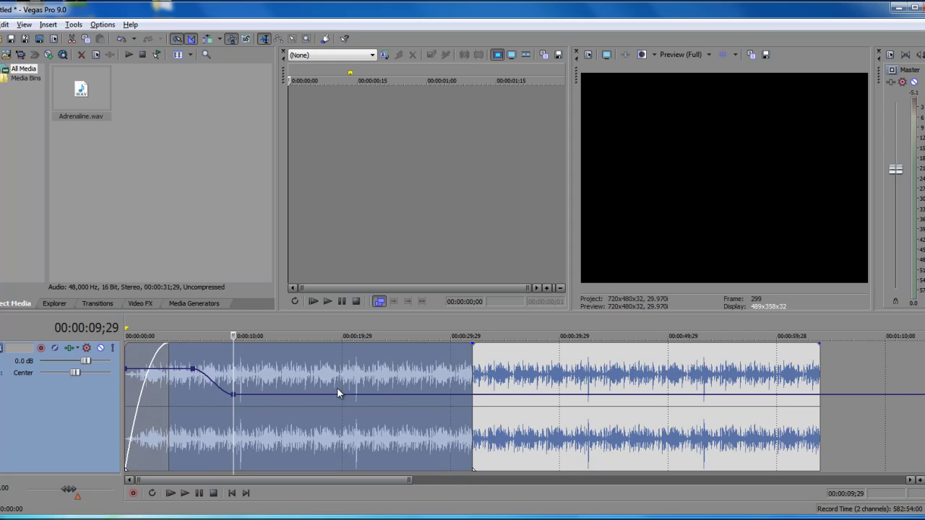
Step: Move the lower envelope point directly beneath the one at 6 seconds, at about 0.6 dB, and play the abrupt drop
{"action": "left_click", "coordinate": [306, 389]}
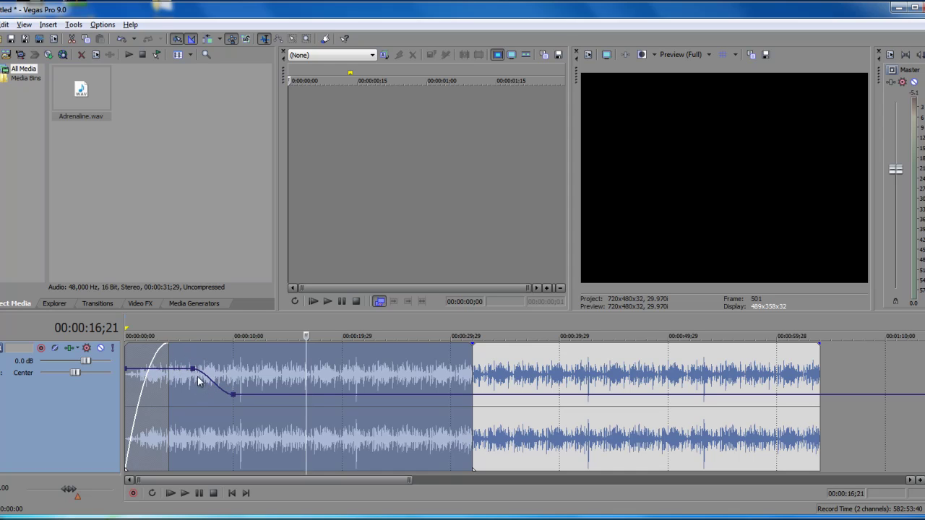
{"action": "left_click", "coordinate": [215, 361]}
{"action": "left_click_drag", "start_coordinate": [233, 394], "coordinate": [192, 406]}
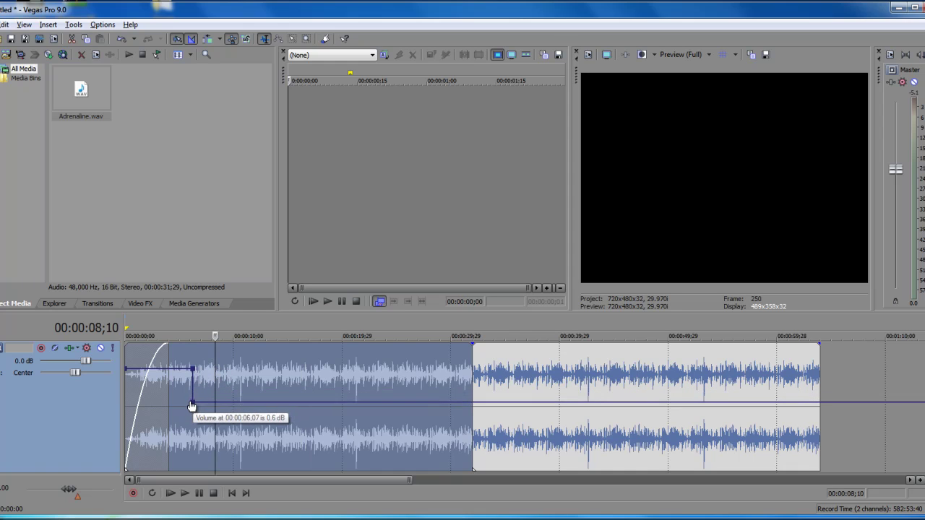
{"action": "left_click", "coordinate": [178, 370]}
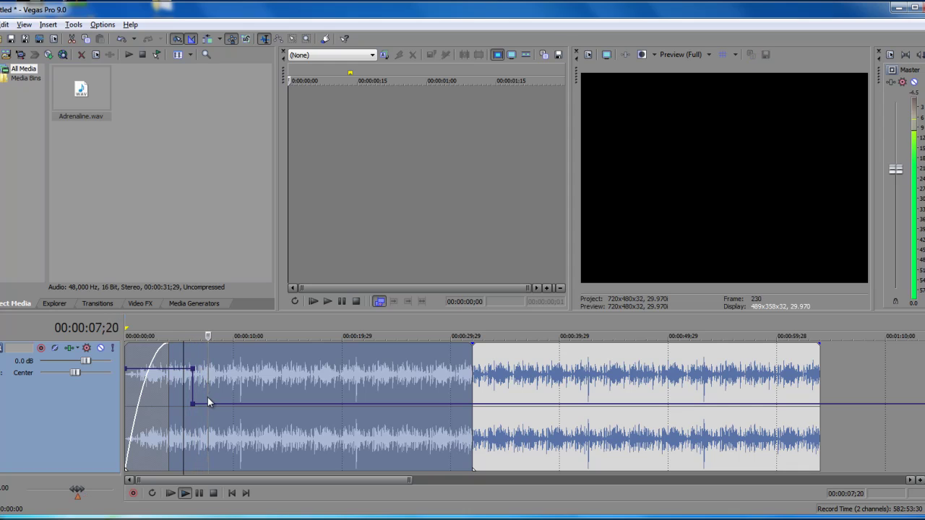
{"action": "left_click", "coordinate": [173, 368]}
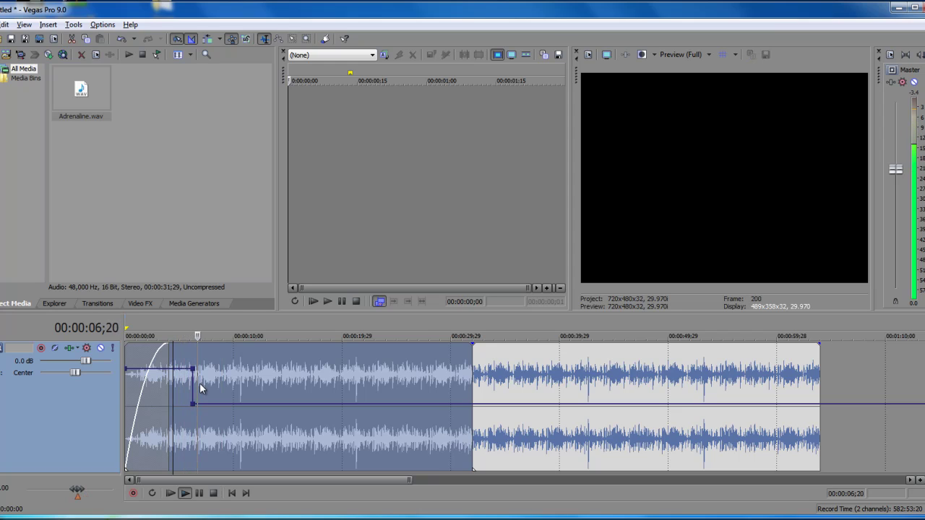
{"action": "key", "text": "space"}
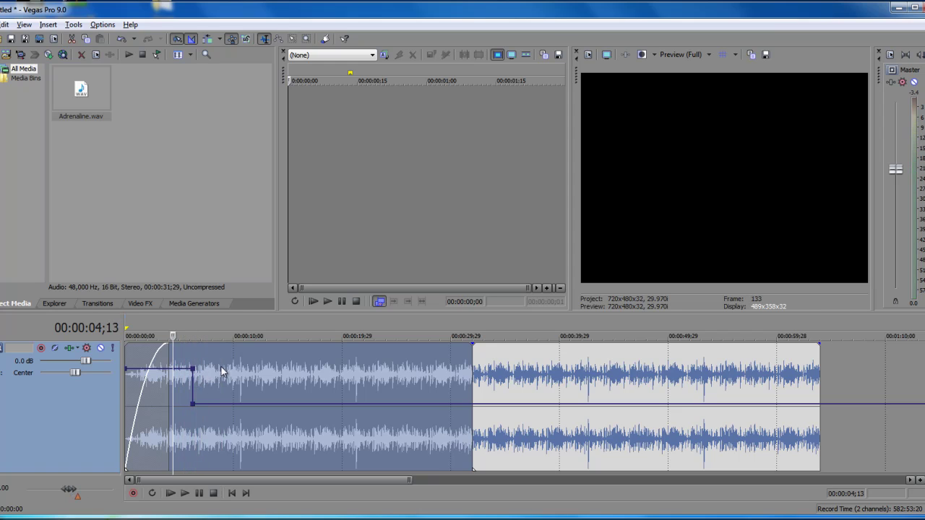
Step: Raise the envelope's opening section to about 5.9 dB and play from about 5 seconds across the drop
{"action": "left_click", "coordinate": [222, 371]}
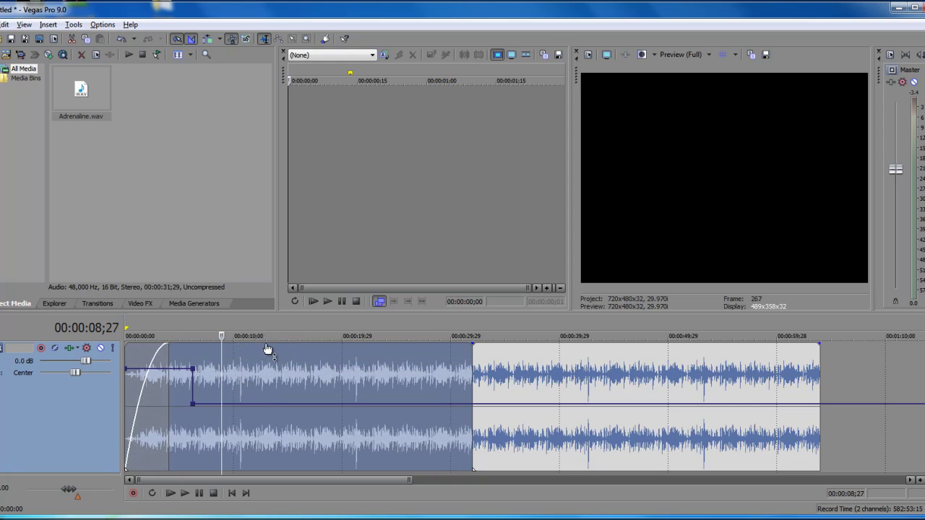
{"action": "left_click_drag", "start_coordinate": [178, 370], "coordinate": [180, 348]}
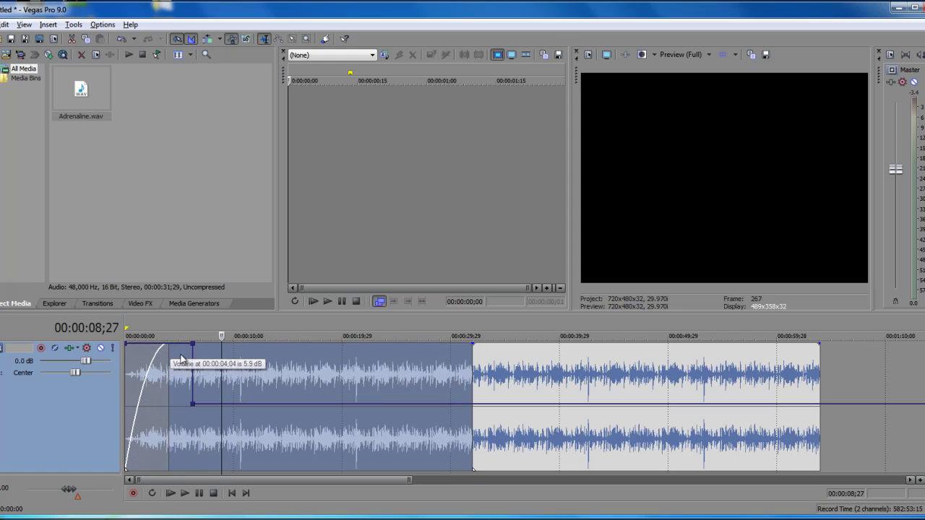
{"action": "left_click", "coordinate": [180, 361]}
{"action": "key", "text": "space"}
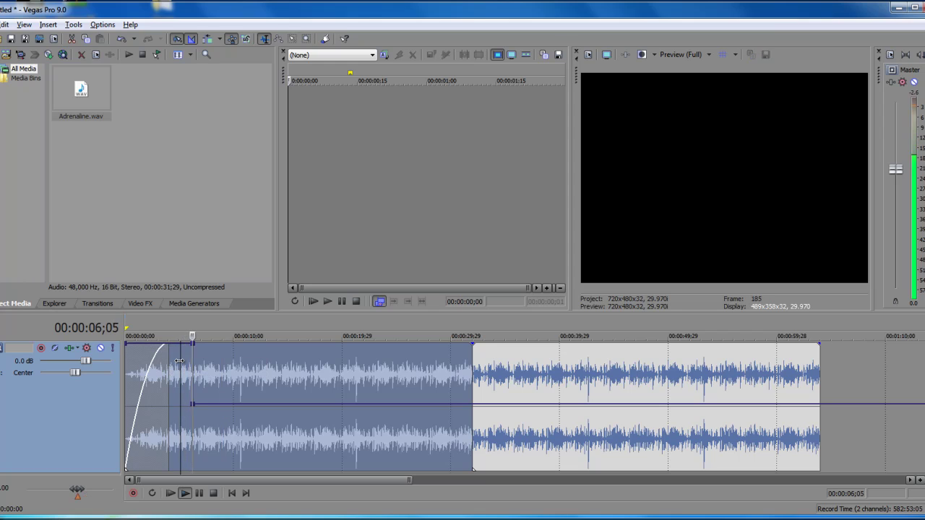
{"action": "key", "text": "space"}
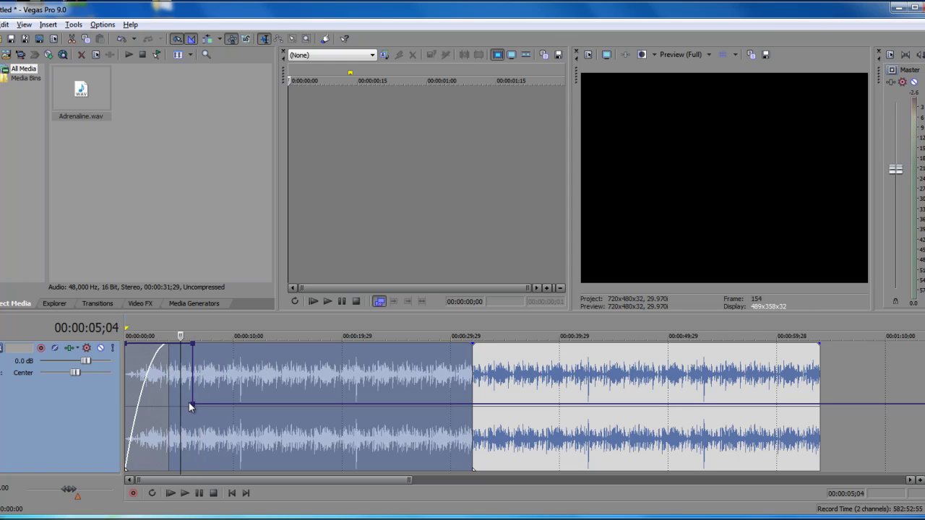
Step: Lower the envelope after 6 seconds nearly to the base of the track, play the drop, and raise that section partway
{"action": "left_click_drag", "start_coordinate": [207, 410], "coordinate": [195, 463]}
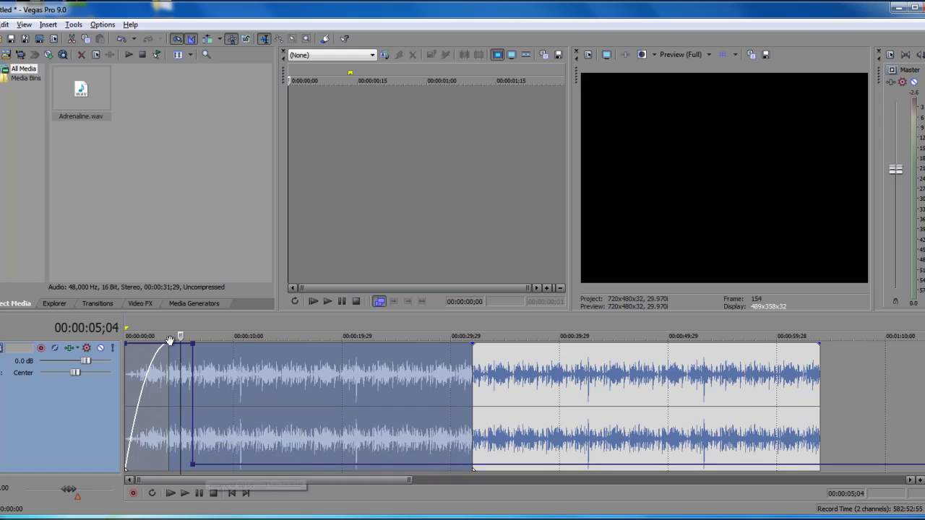
{"action": "key", "text": "space"}
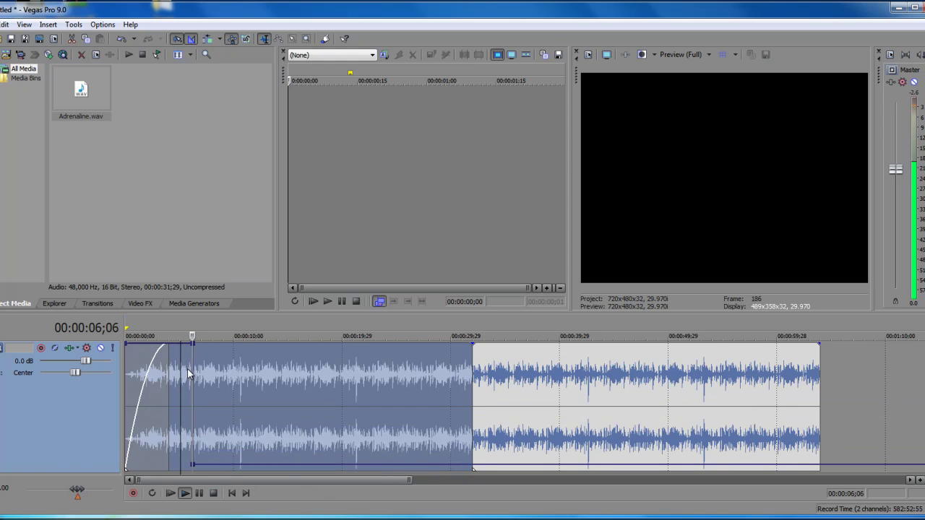
{"action": "left_click_drag", "start_coordinate": [246, 472], "coordinate": [247, 428]}
{"action": "key", "text": "space"}
Step: Lower the envelope's opening section slightly, stretch the volume drop to end at about 15 seconds, and play it
{"action": "left_click_drag", "start_coordinate": [183, 352], "coordinate": [188, 363]}
{"action": "left_click_drag", "start_coordinate": [195, 431], "coordinate": [286, 419]}
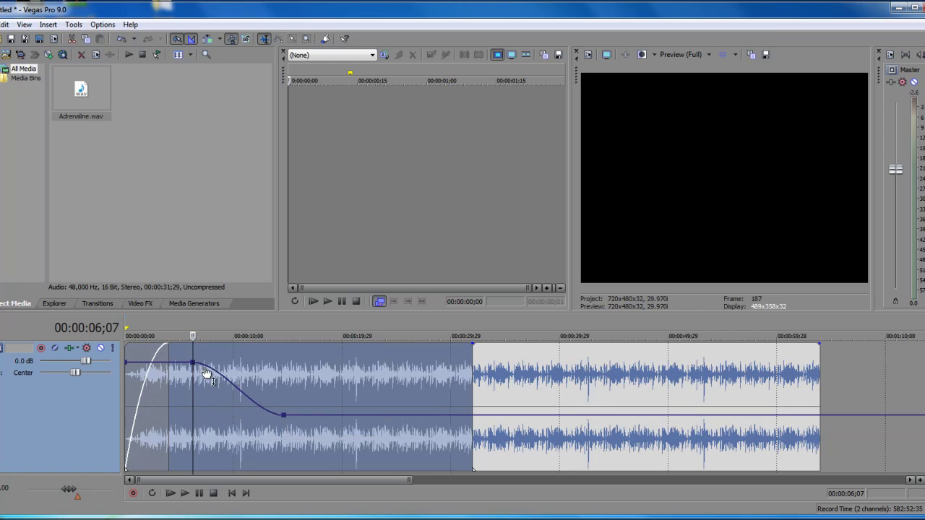
{"action": "key", "text": "space"}
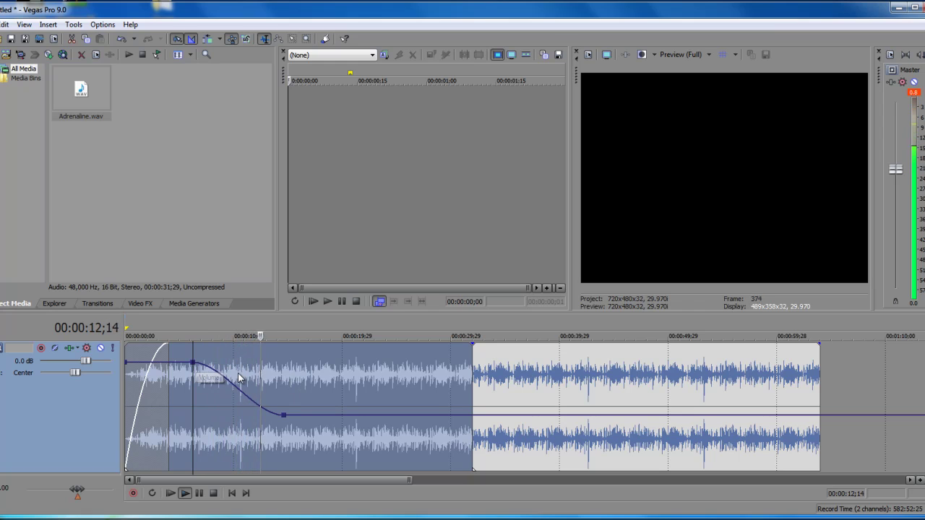
{"action": "key", "text": "space"}
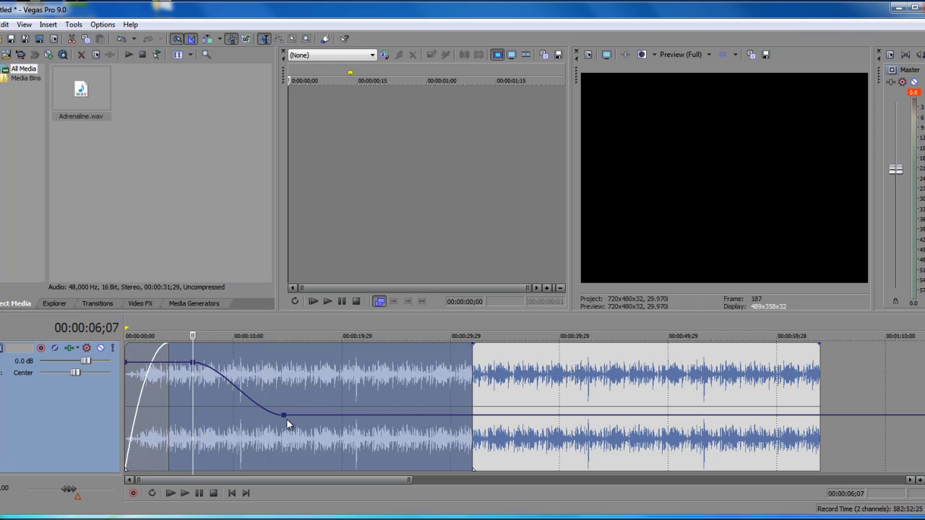
Step: Shorten the volume drop to end at about 8 seconds at a higher level and play it
{"action": "left_click_drag", "start_coordinate": [285, 419], "coordinate": [215, 387]}
{"action": "key", "text": "space"}
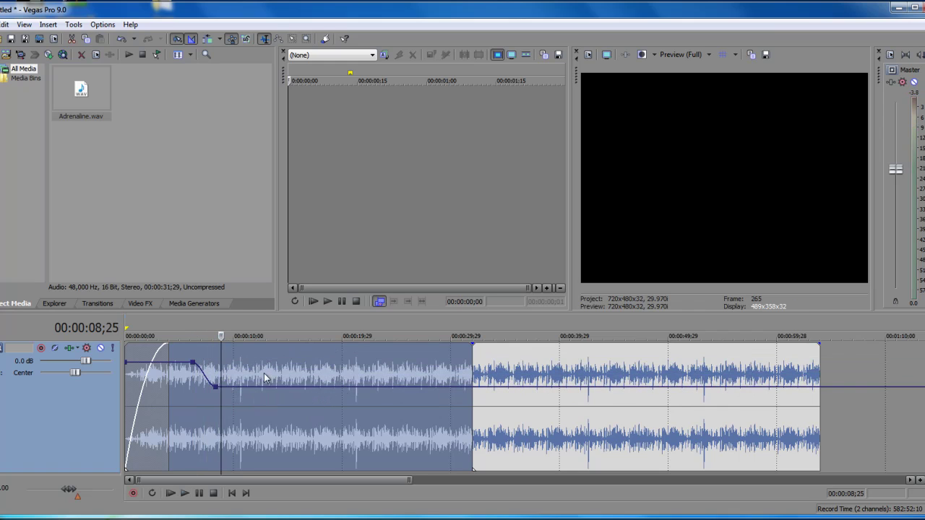
Step: Add envelope points at about 29 and 32 seconds, and raise the latter at about 34 seconds to bring the volume back up
{"action": "left_click", "coordinate": [441, 354]}
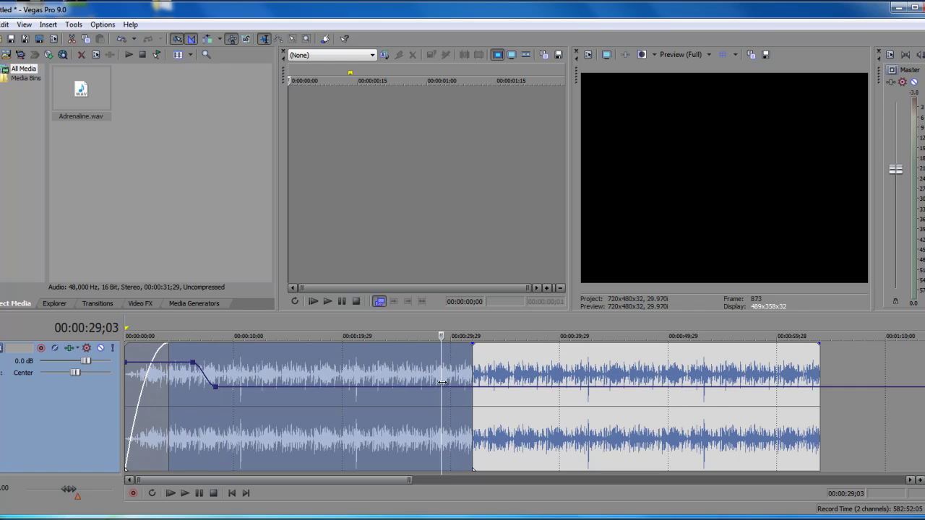
{"action": "double_click", "coordinate": [441, 389]}
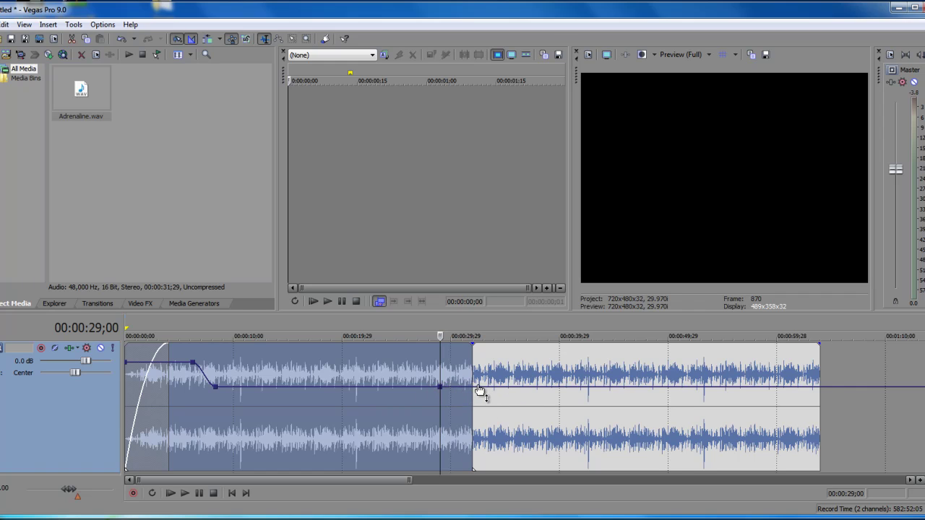
{"action": "double_click", "coordinate": [477, 387]}
{"action": "left_click_drag", "start_coordinate": [477, 389], "coordinate": [497, 368]}
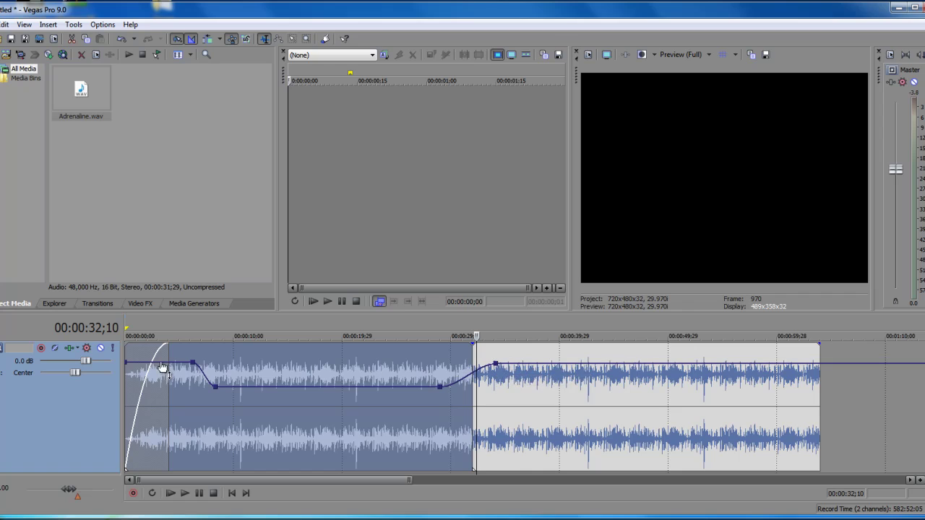
Step: Fine-tune the envelope's opening section to about 4.5 dB and move the end of the volume drop to about 10 seconds
{"action": "left_click_drag", "start_coordinate": [167, 365], "coordinate": [167, 365]}
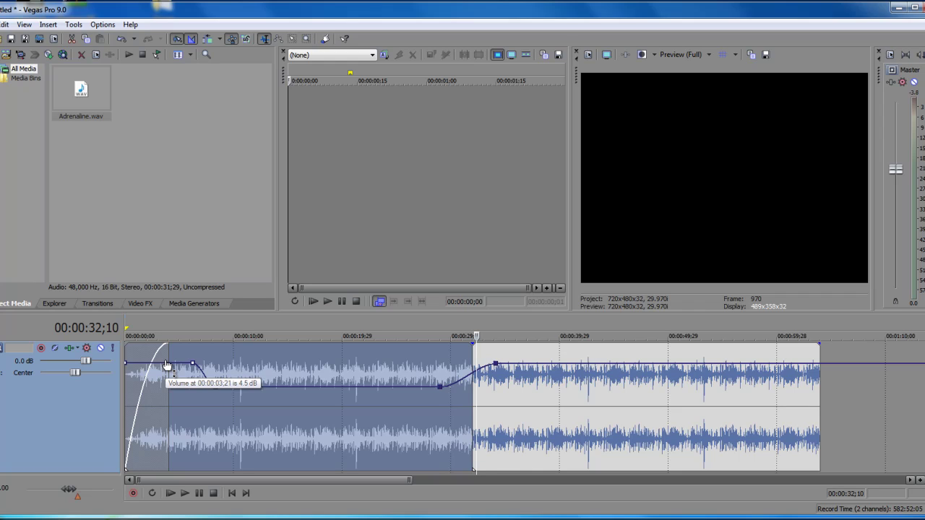
{"action": "left_click_drag", "start_coordinate": [167, 365], "coordinate": [167, 365]}
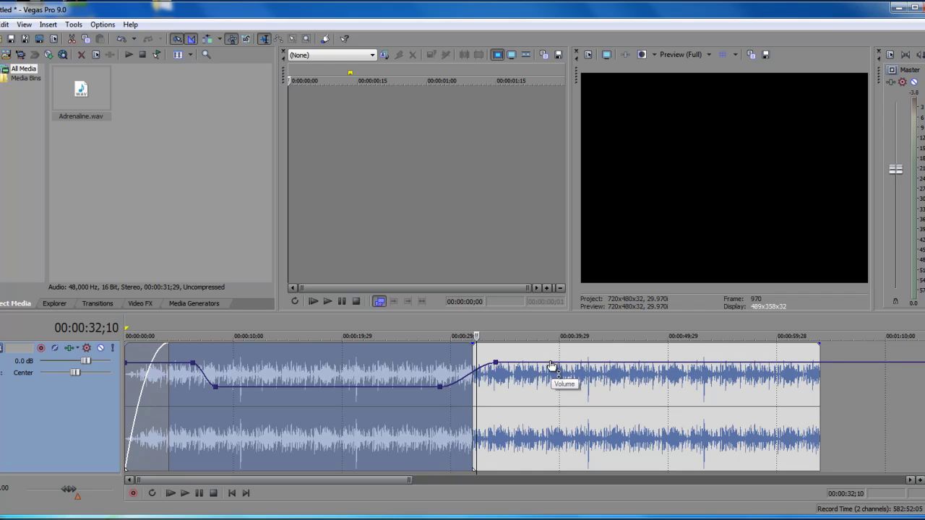
{"action": "left_click_drag", "start_coordinate": [220, 387], "coordinate": [233, 388]}
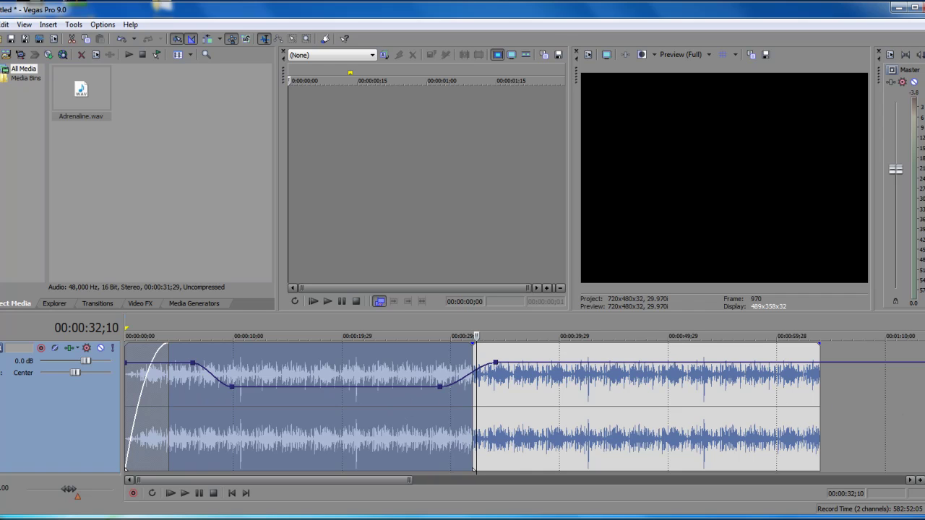
{"action": "right_click", "coordinate": [86, 417]}
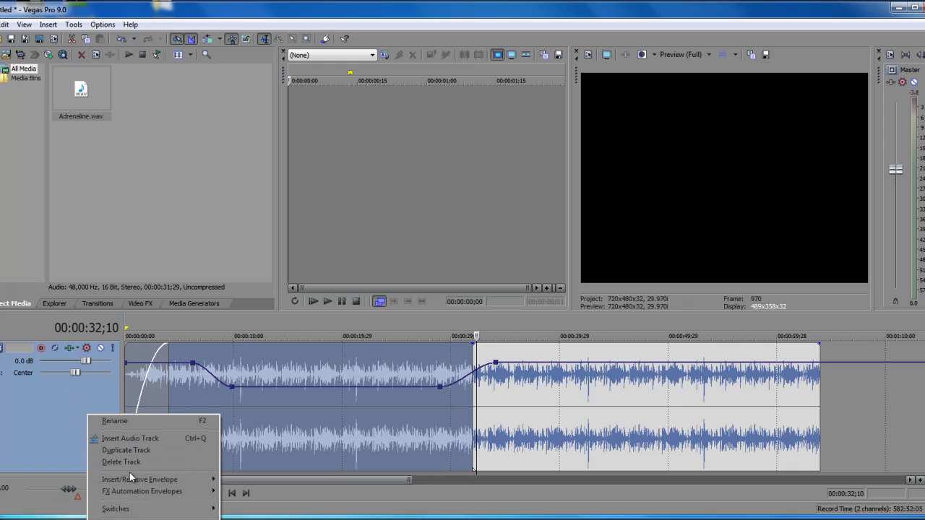
{"action": "mouse_move", "coordinate": [136, 483]}
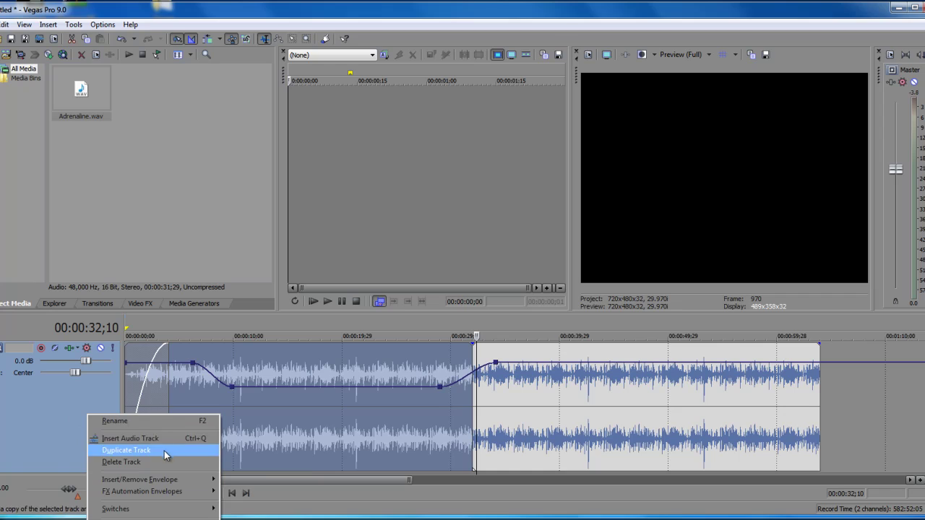
{"action": "left_click", "coordinate": [55, 399]}
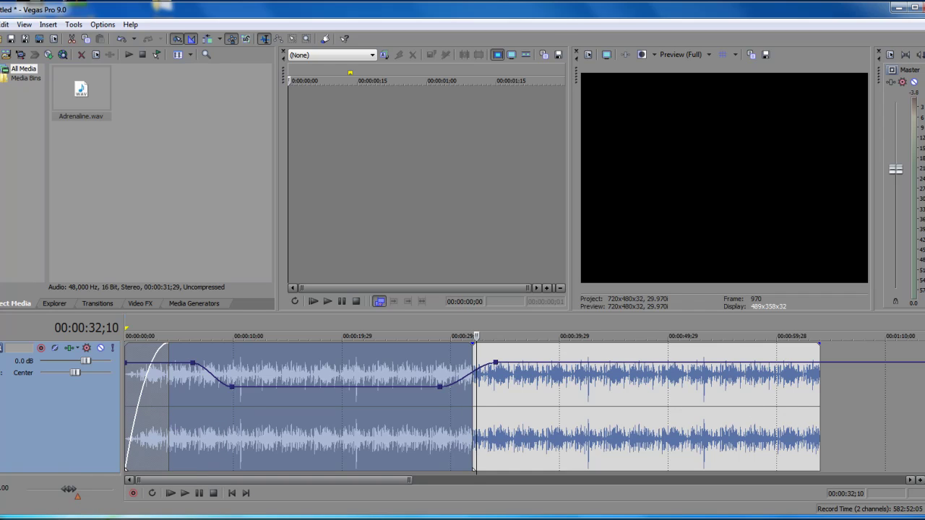
Step: Reverse the first audio clip on the timeline
{"action": "right_click", "coordinate": [336, 407]}
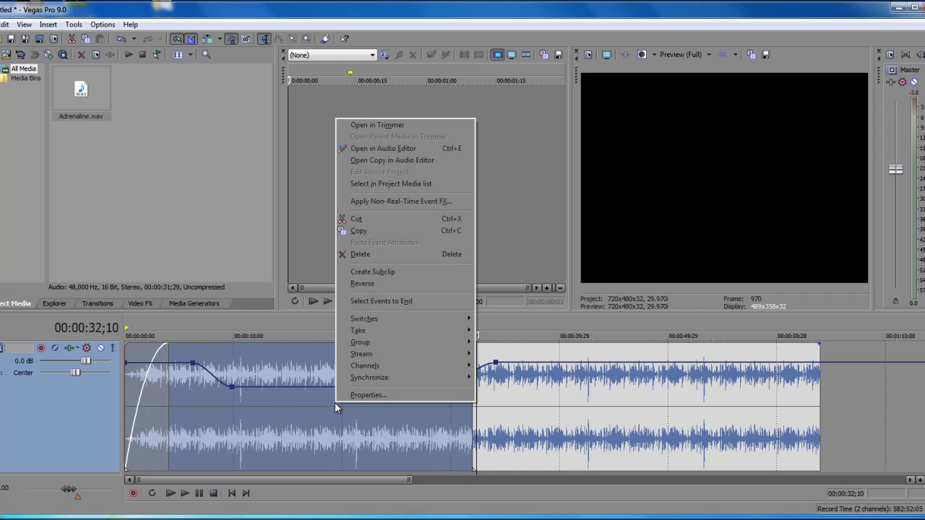
{"action": "left_click", "coordinate": [375, 285]}
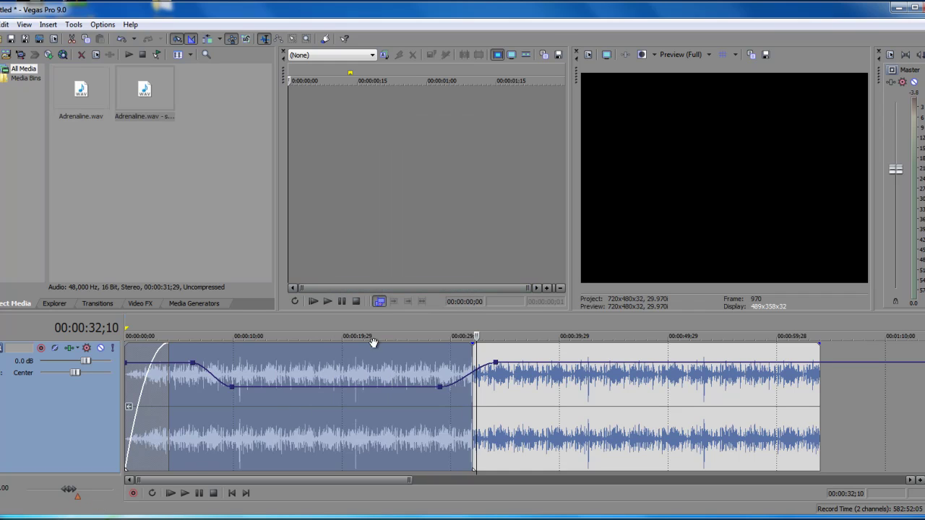
Step: Play the reversed first clip from the start of the timeline
{"action": "left_click", "coordinate": [128, 372]}
{"action": "key", "text": "space"}
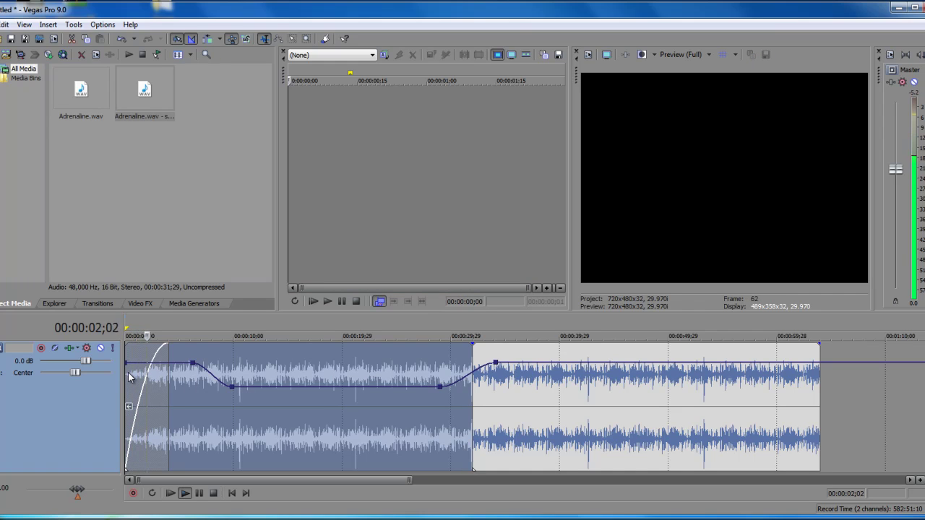
{"action": "key", "text": "space"}
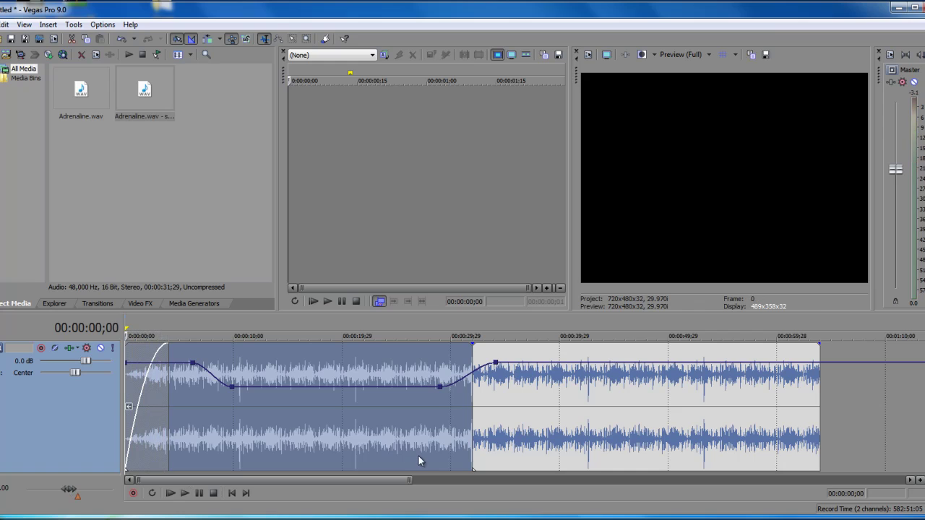
{"action": "right_click", "coordinate": [396, 396]}
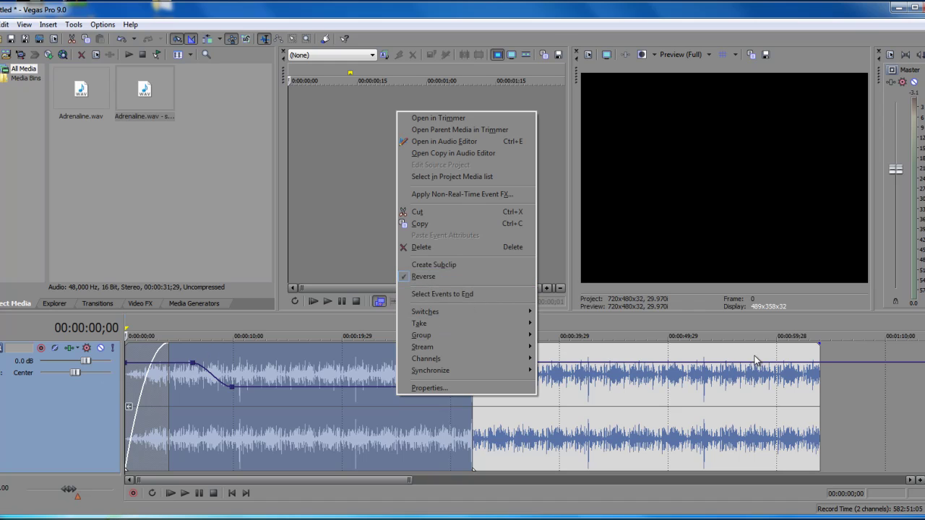
Step: Move the second clip 15:19 later on the timeline and slide the first clip up against its start
{"action": "left_click_drag", "start_coordinate": [684, 383], "coordinate": [837, 383]}
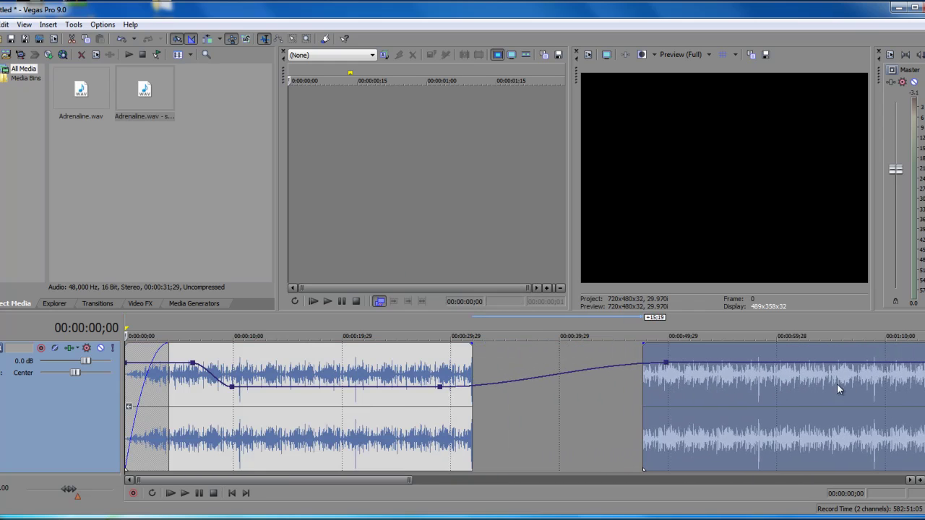
{"action": "left_click", "coordinate": [447, 403]}
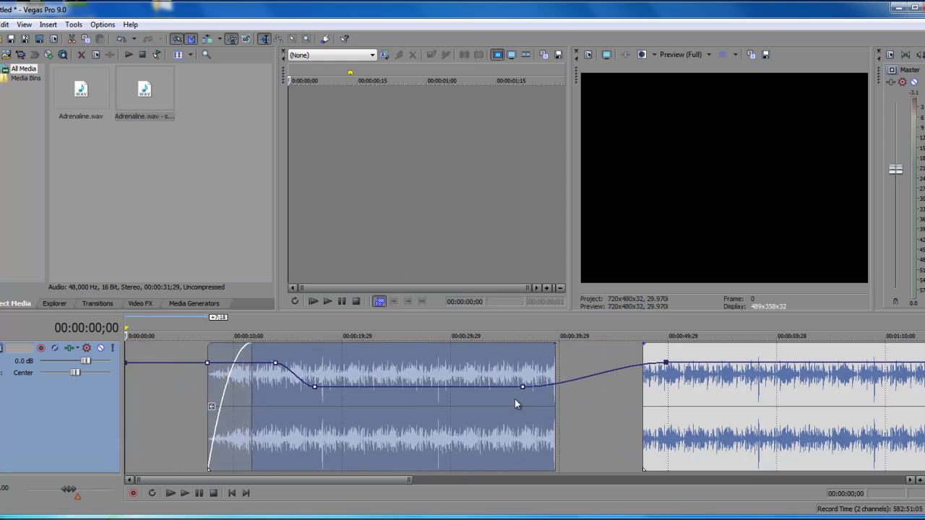
{"action": "left_click_drag", "start_coordinate": [384, 407], "coordinate": [597, 412]}
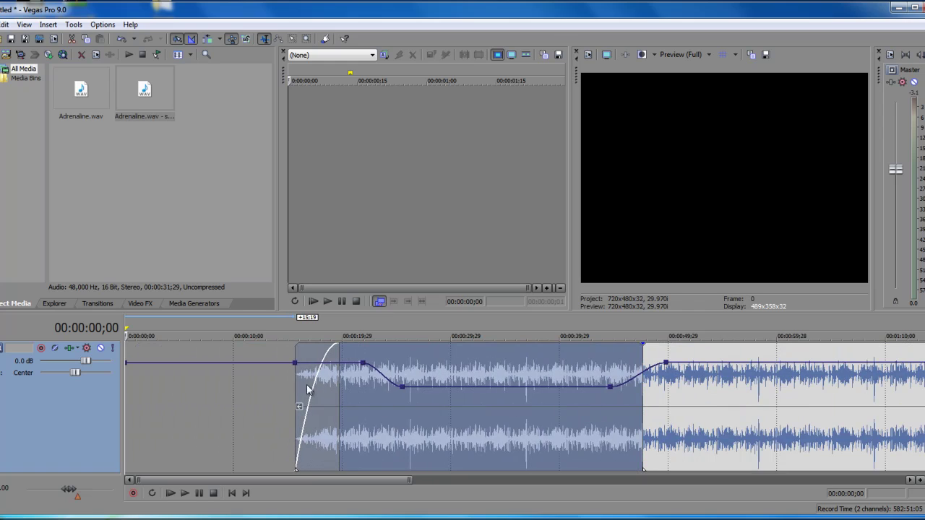
Step: Time-stretch the first clip to span from 0 to about 1:08, moving the second clip 20:12 later, and play the result
{"action": "left_click", "coordinate": [347, 379]}
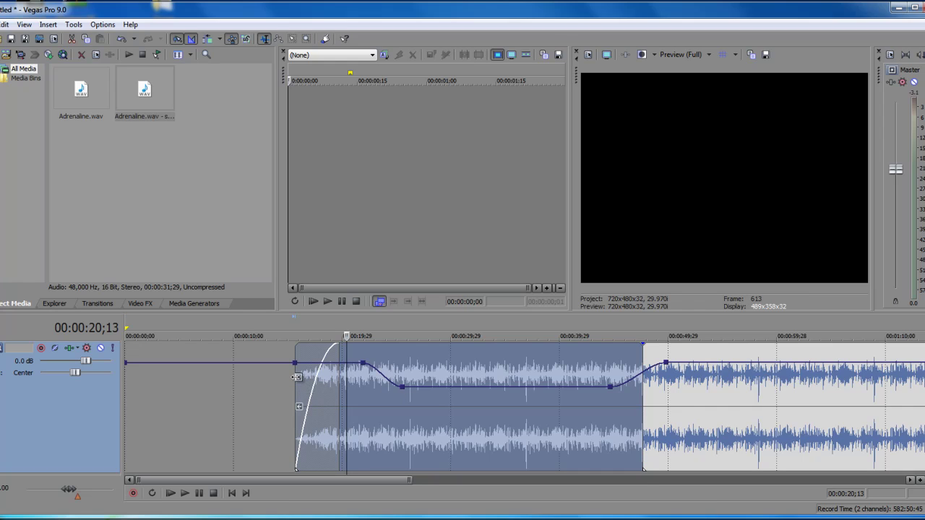
{"action": "left_click_drag", "start_coordinate": [297, 377], "coordinate": [121, 378]}
{"action": "left_click_drag", "start_coordinate": [694, 385], "coordinate": [915, 391]}
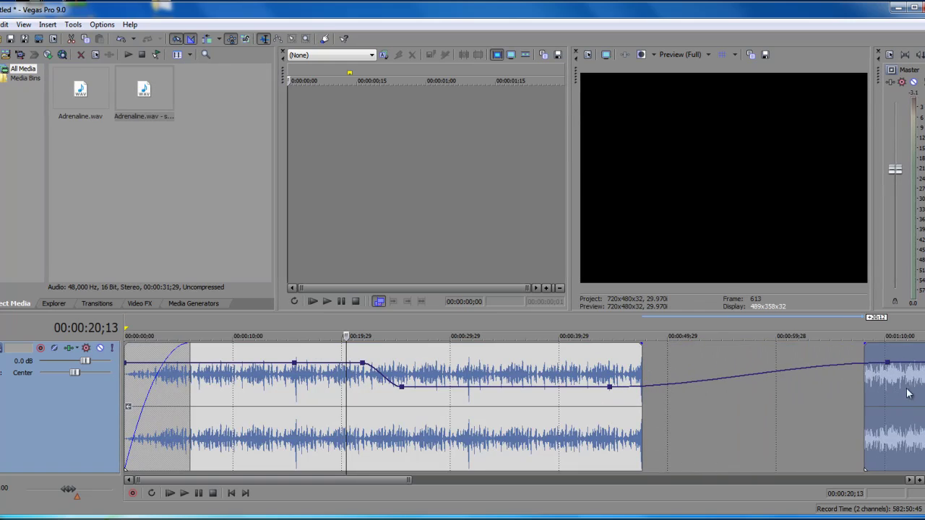
{"action": "left_click_drag", "start_coordinate": [642, 392], "coordinate": [865, 393]}
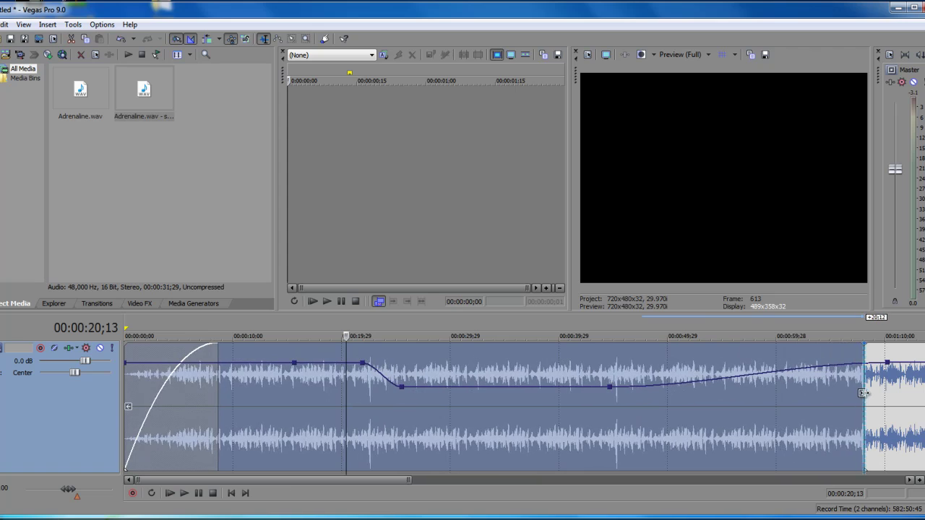
{"action": "left_click", "coordinate": [127, 384]}
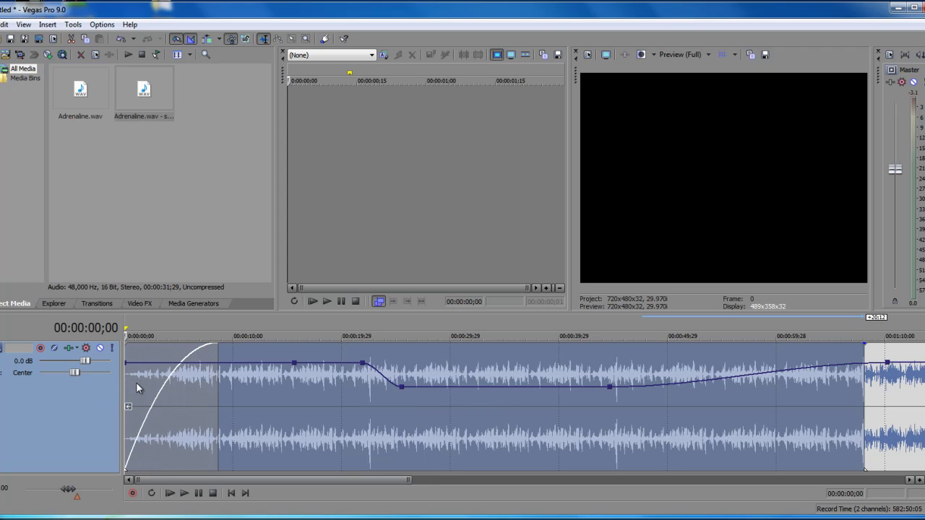
{"action": "key", "text": "space"}
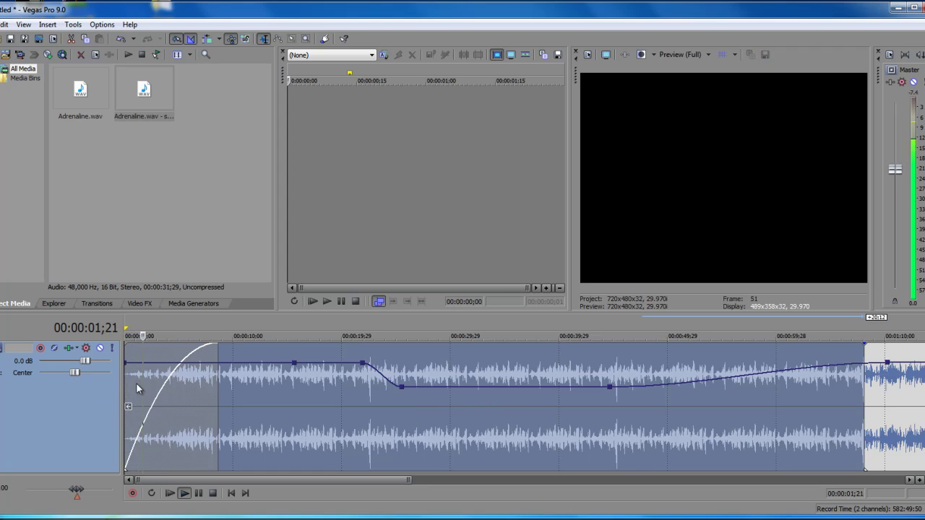
Step: Turn off the Reverse option on the stretched first clip and play it from about 9 seconds
{"action": "right_click", "coordinate": [223, 390]}
{"action": "left_click", "coordinate": [265, 268]}
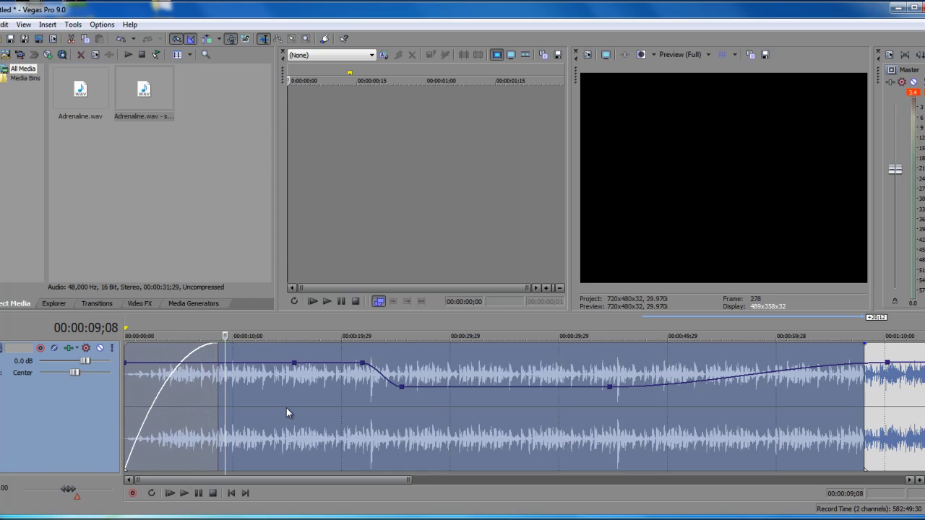
{"action": "key", "text": "space"}
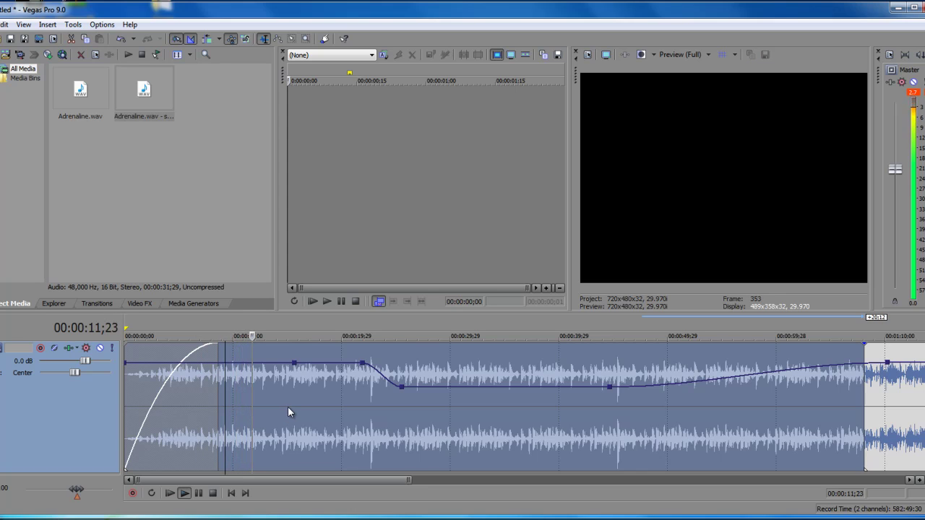
{"action": "key", "text": "space"}
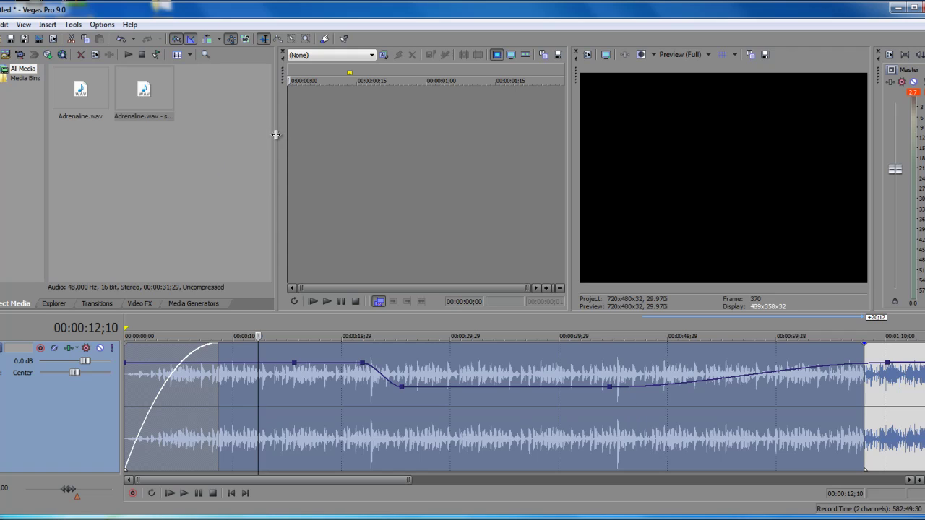
{"action": "left_click_drag", "start_coordinate": [94, 94], "coordinate": [190, 105]}
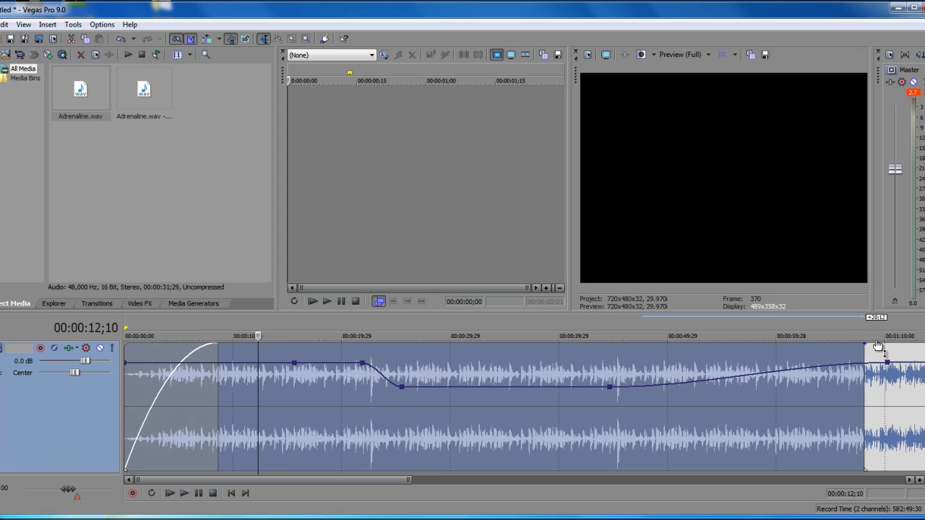
{"action": "mouse_move", "coordinate": [127, 369]}
{"action": "left_mouse_down"}
{"action": "mouse_move", "coordinate": [235, 370]}
{"action": "mouse_move", "coordinate": [118, 372]}
{"action": "left_mouse_up"}
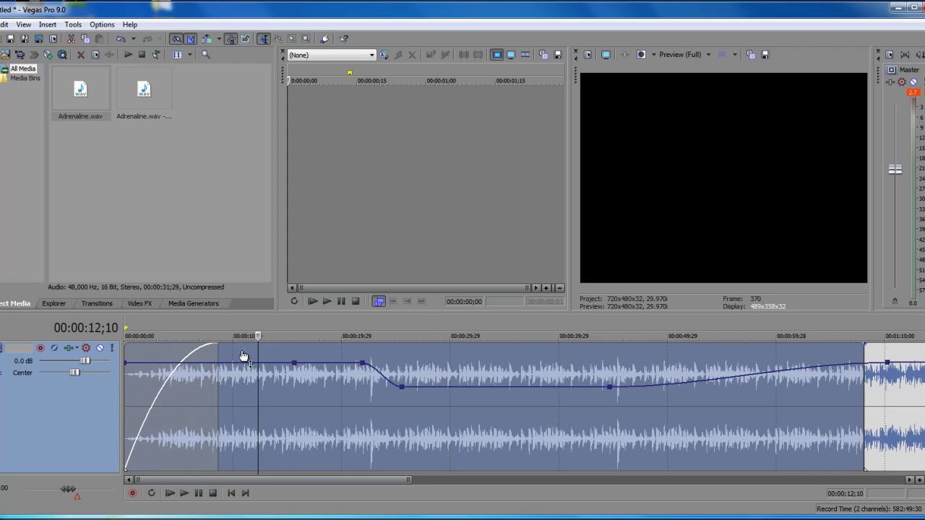
{"action": "double_click", "coordinate": [796, 426]}
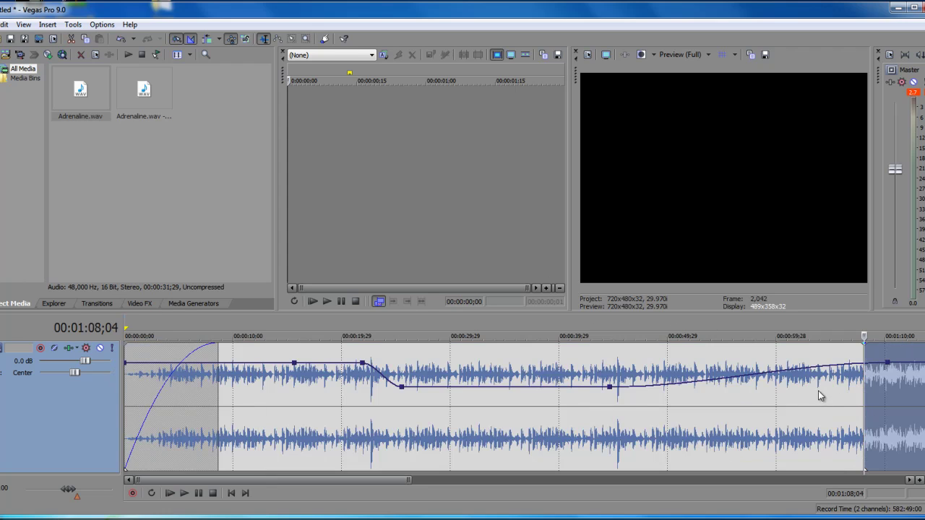
{"action": "left_click", "coordinate": [824, 370]}
{"action": "mouse_move", "coordinate": [900, 412]}
{"action": "left_mouse_down"}
{"action": "mouse_move", "coordinate": [220, 412]}
{"action": "mouse_move", "coordinate": [838, 408]}
{"action": "mouse_move", "coordinate": [898, 417]}
{"action": "left_mouse_up"}
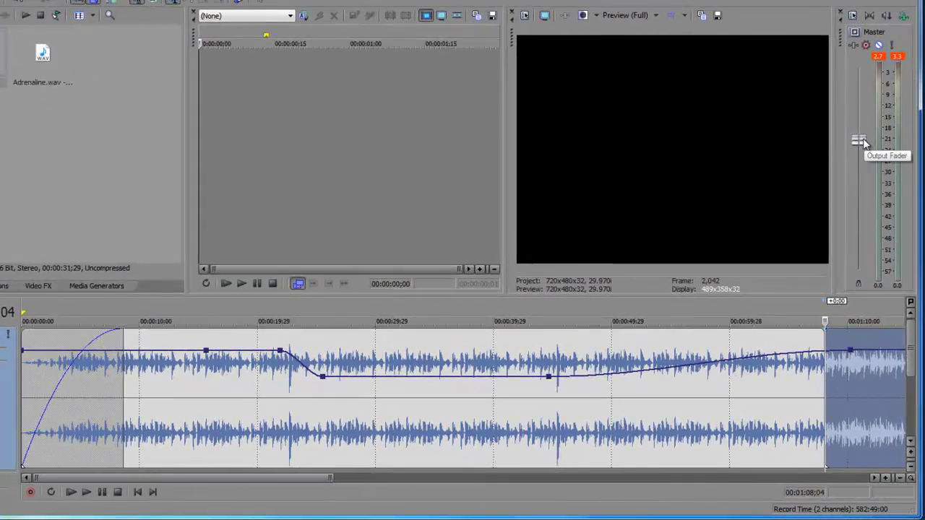
Step: Try out the master output fader and raise both channels to 2.6 dB
{"action": "left_click_drag", "start_coordinate": [863, 138], "coordinate": [864, 187]}
{"action": "left_click_drag", "start_coordinate": [869, 148], "coordinate": [866, 143]}
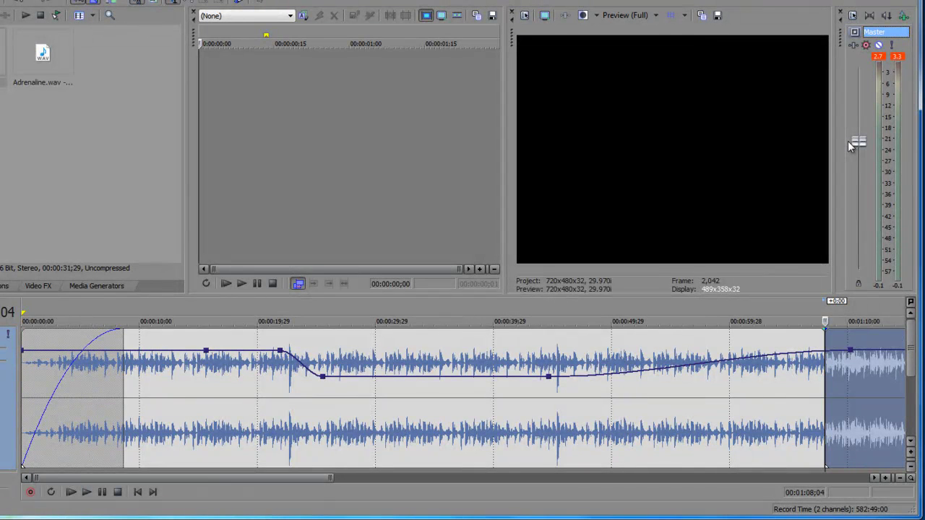
{"action": "mouse_move", "coordinate": [849, 144]}
{"action": "left_mouse_down"}
{"action": "mouse_move", "coordinate": [853, 107]}
{"action": "mouse_move", "coordinate": [859, 191]}
{"action": "mouse_move", "coordinate": [865, 143]}
{"action": "left_mouse_up"}
{"action": "left_click_drag", "start_coordinate": [864, 141], "coordinate": [860, 119]}
{"action": "left_click_drag", "start_coordinate": [866, 134], "coordinate": [858, 109]}
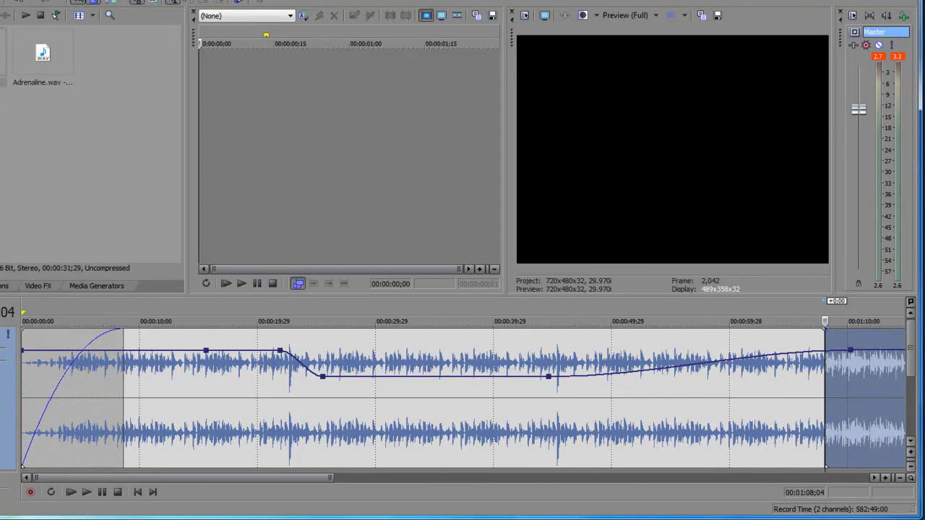